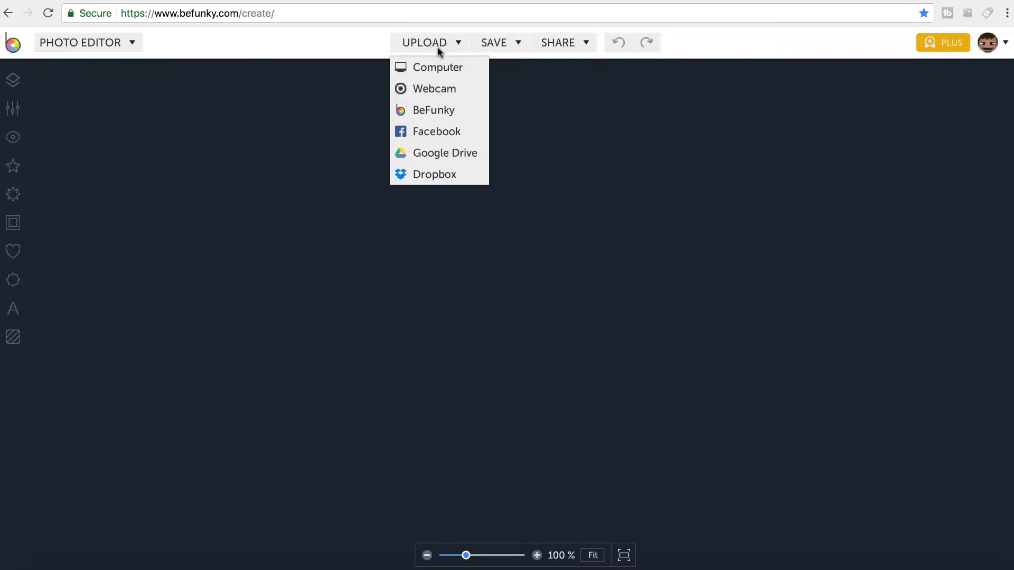
Step: Upload from the computer, previewing the Thumbnail Files backgrounds and selecting Grey-Background-5_(1).jpg
left_click(438, 67)
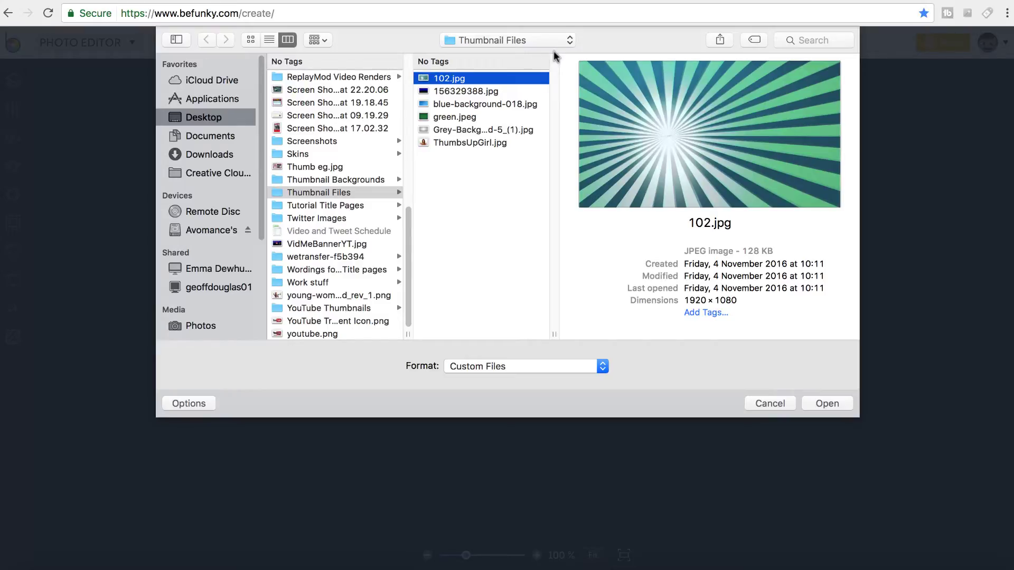
left_click(469, 94)
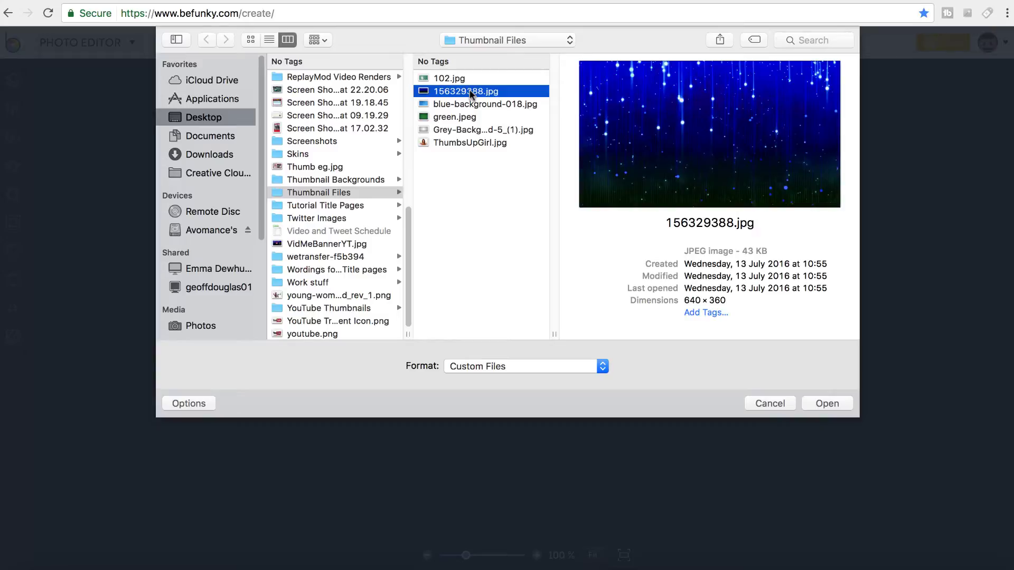
left_click(474, 104)
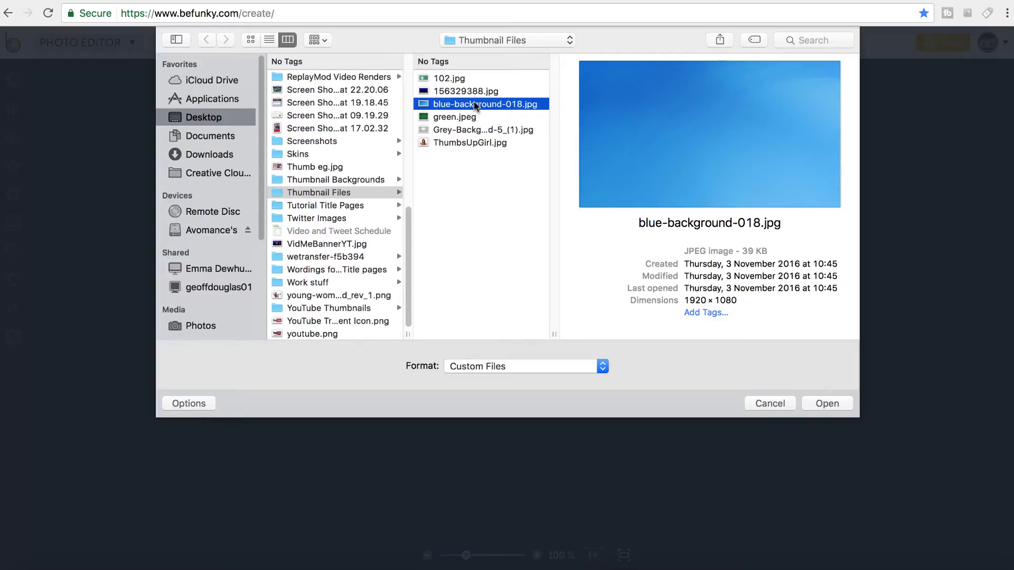
left_click(465, 116)
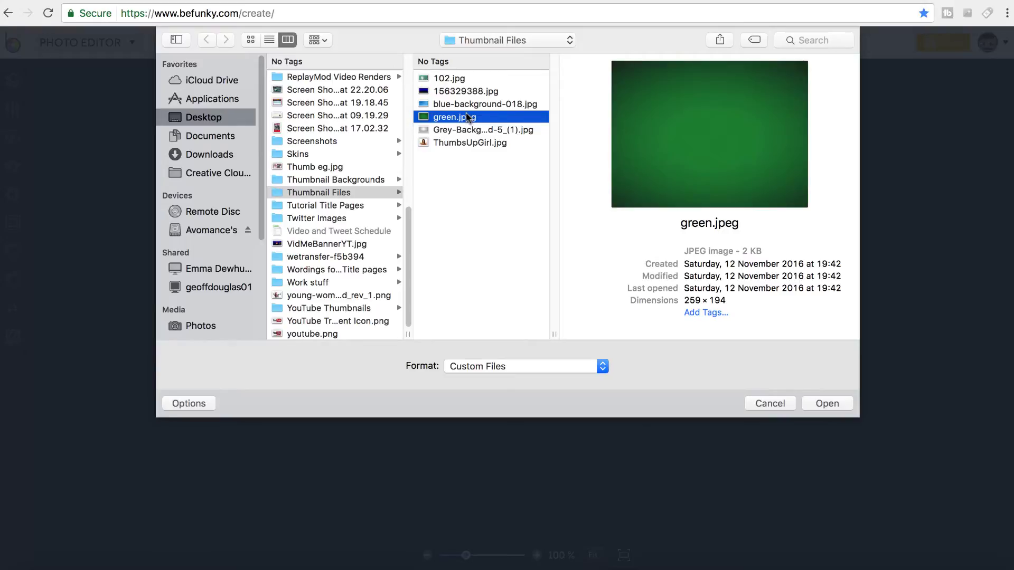
left_click(456, 130)
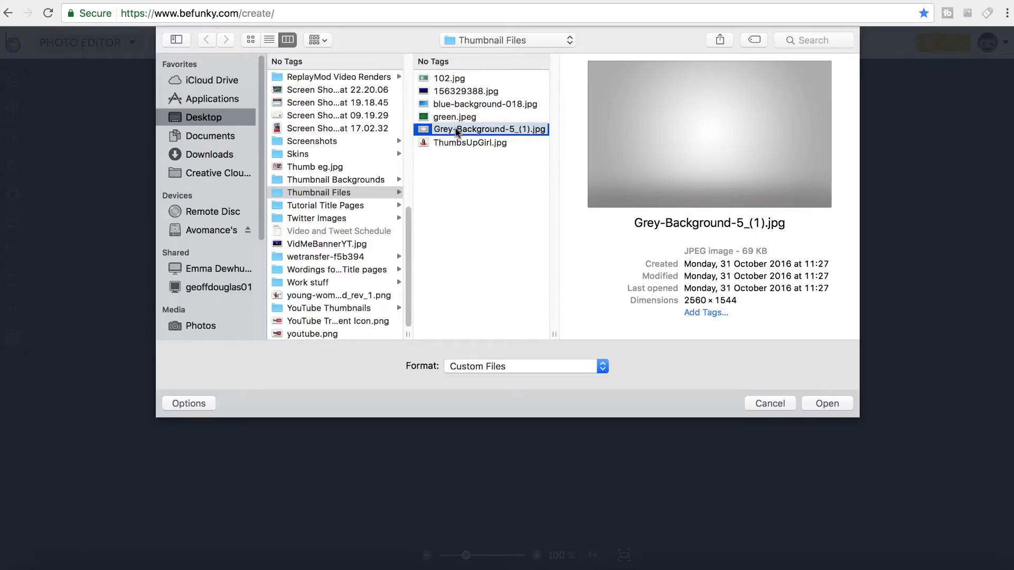
Step: Open the grey gradient background and set its width to 1280 px
left_click(822, 404)
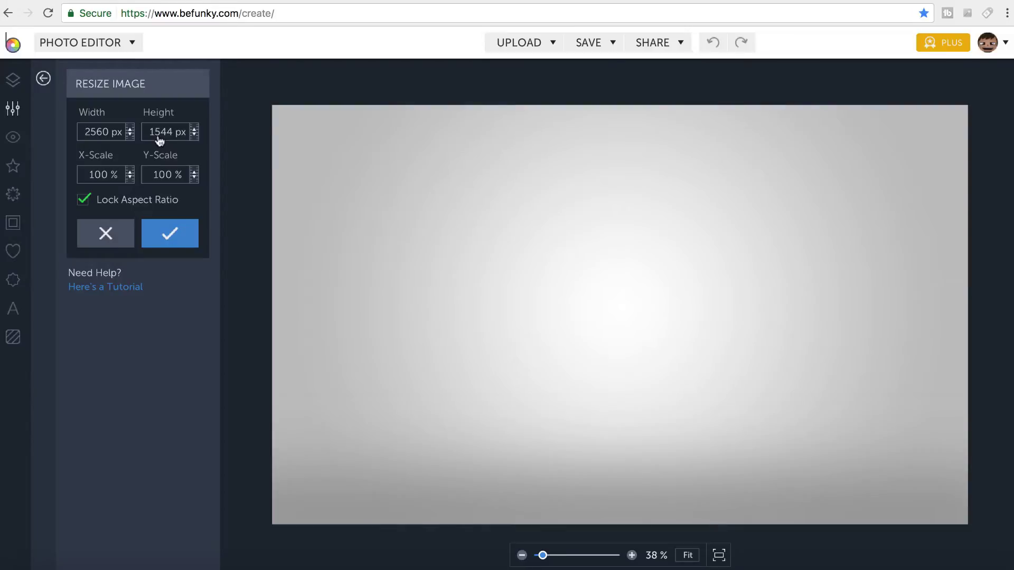
double_click(104, 133)
type("128")
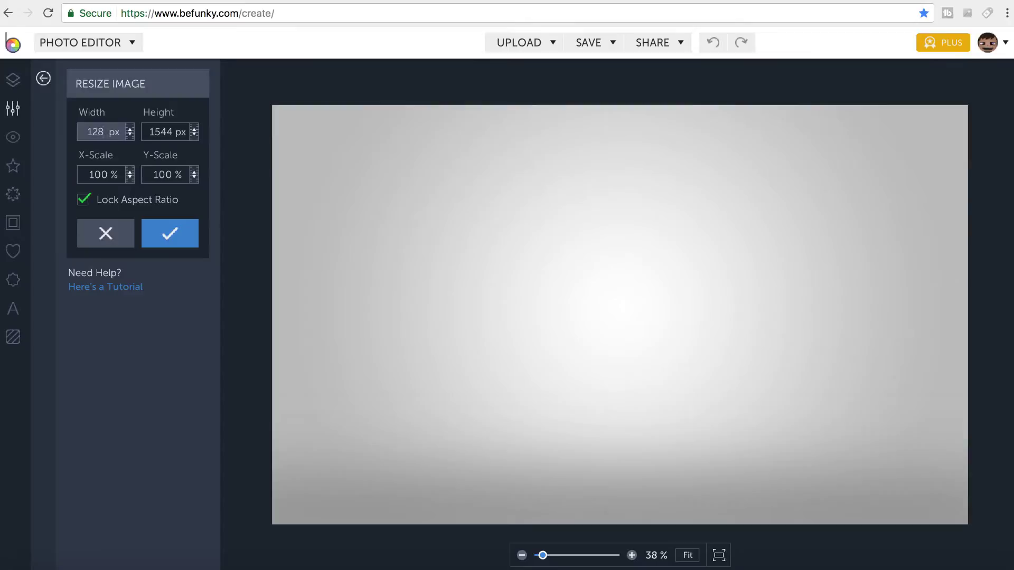
type("0")
key("Return")
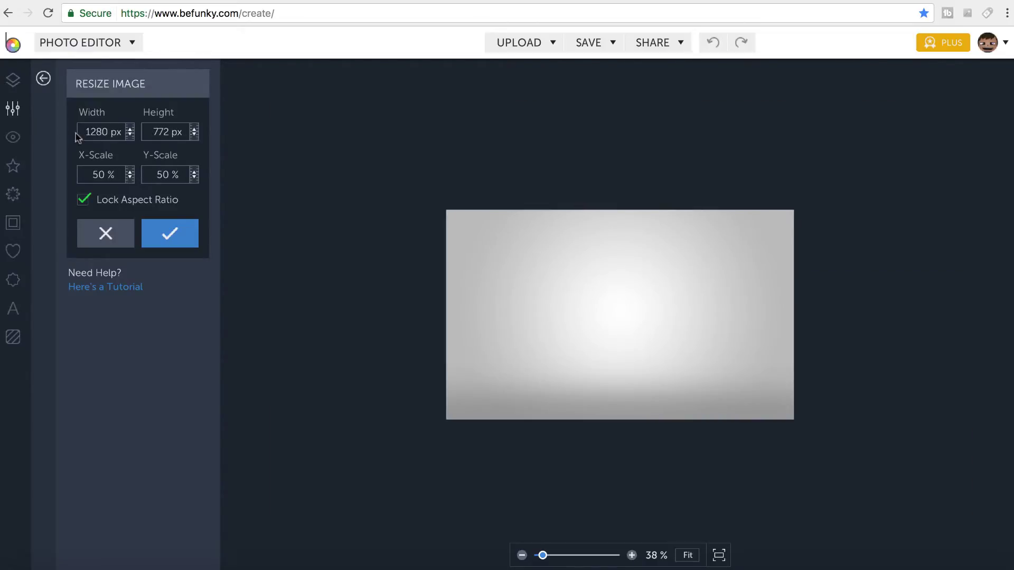
Step: With the aspect ratio unlocked, set the height to 720 px, then relock the ratio
left_click(83, 201)
double_click(167, 141)
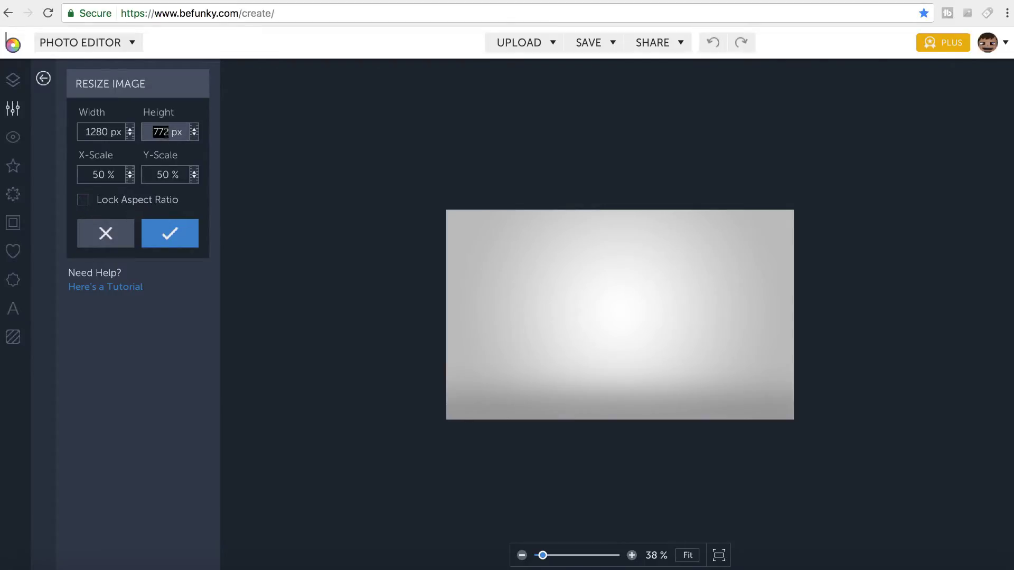
type("720")
key("Return")
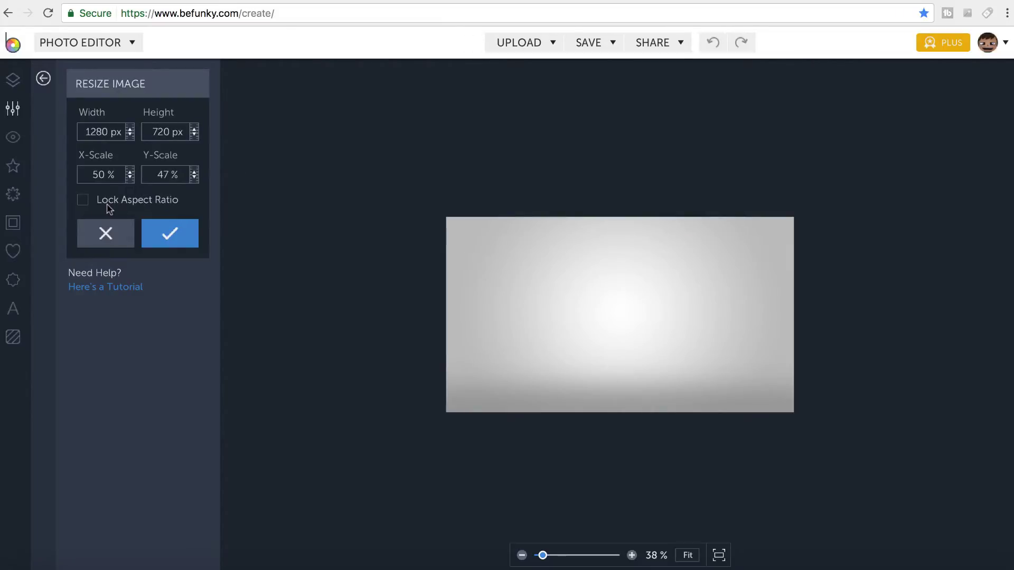
left_click(83, 201)
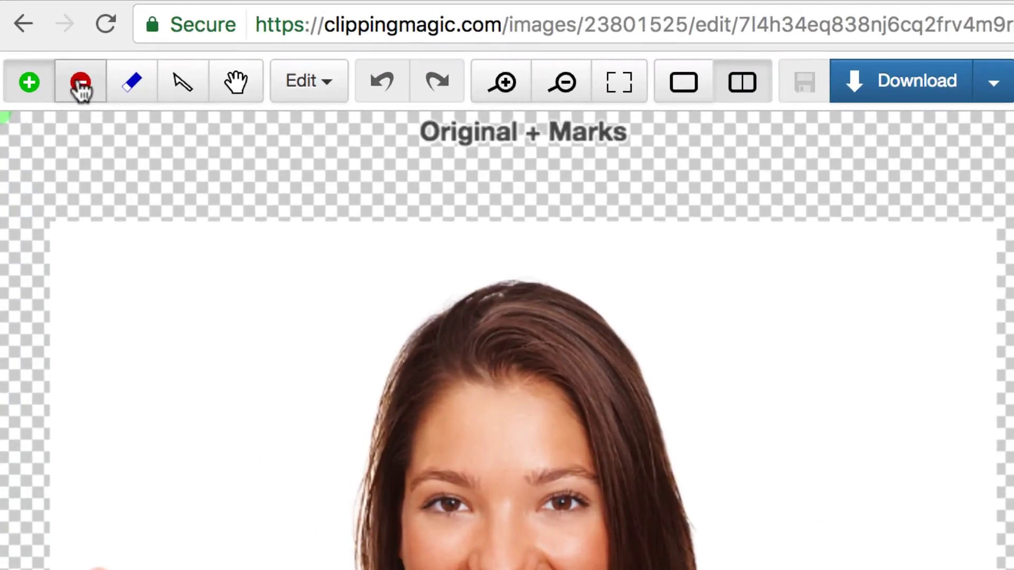
Step: Mark the woman's hair, right thumb, forearm, right hand and lower body as keep areas
left_click(31, 87)
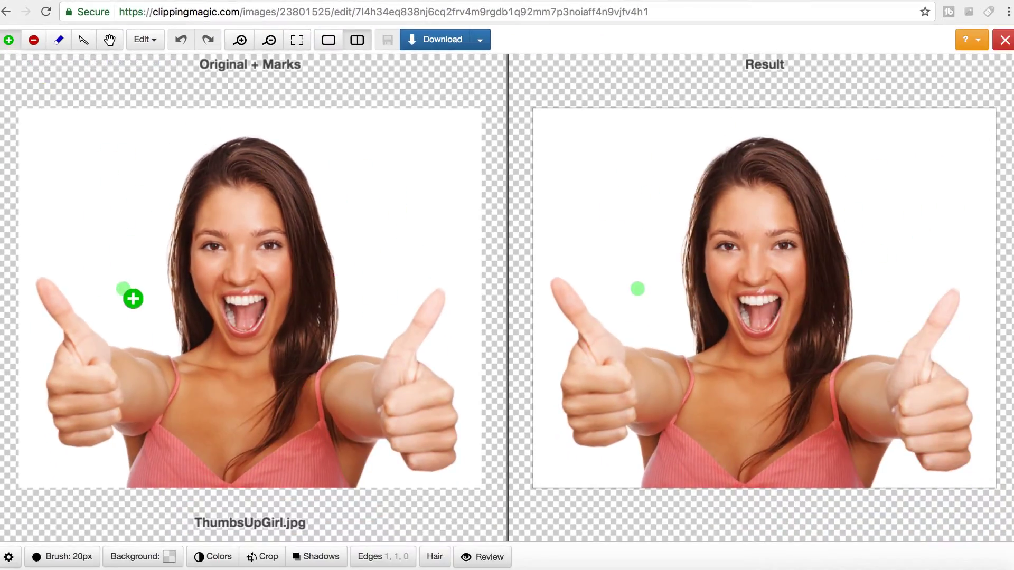
left_click(242, 163)
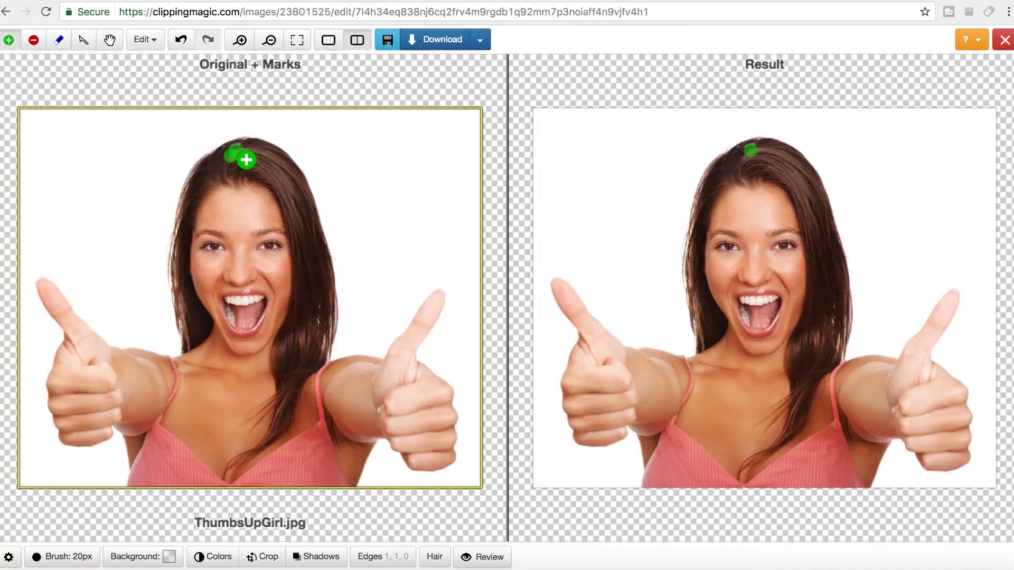
left_click(277, 173)
left_click(316, 249)
left_click(321, 323)
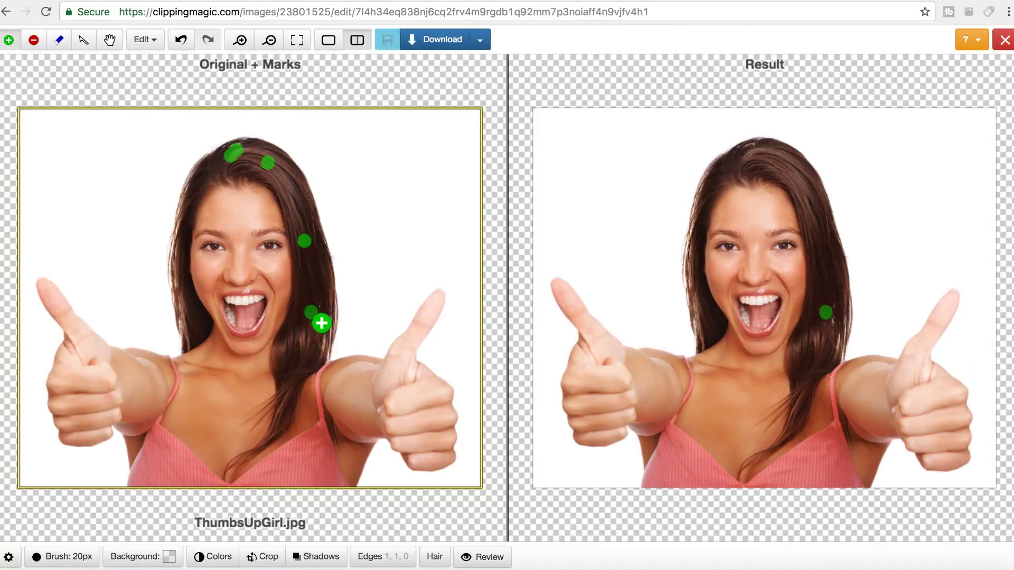
left_click(331, 303)
left_click(446, 315)
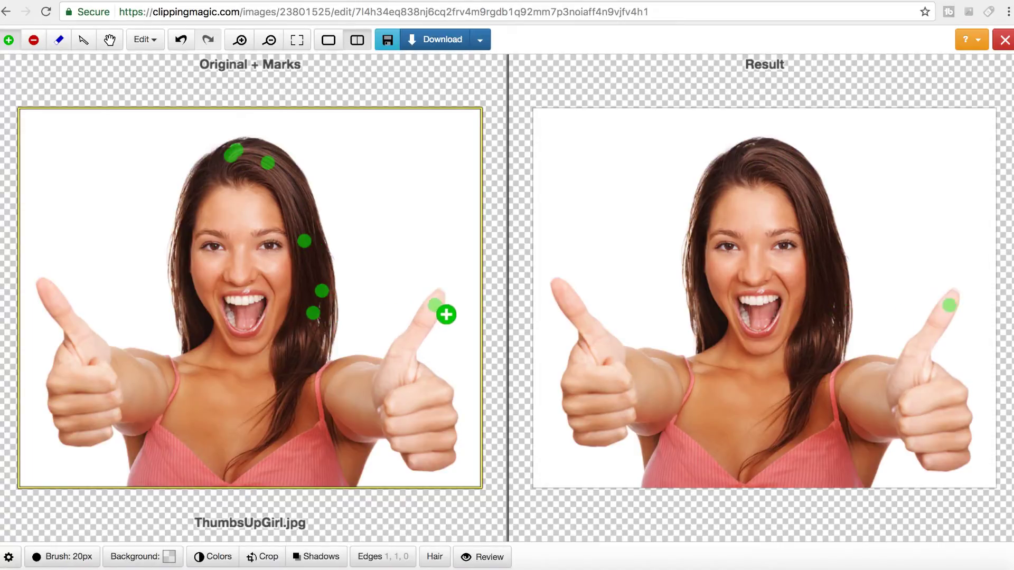
left_click(449, 309)
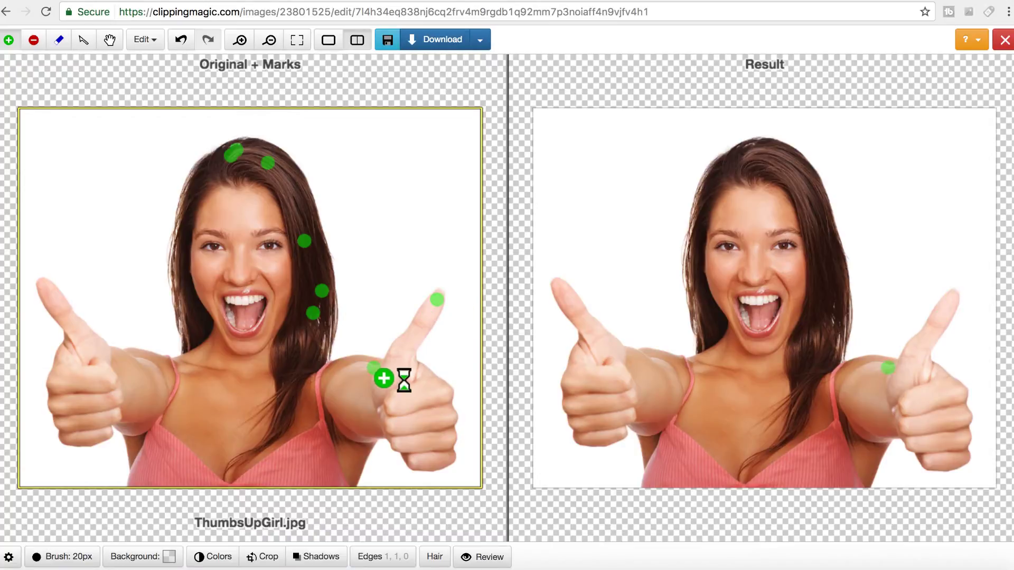
left_click(361, 378)
left_click(426, 471)
left_click(390, 461)
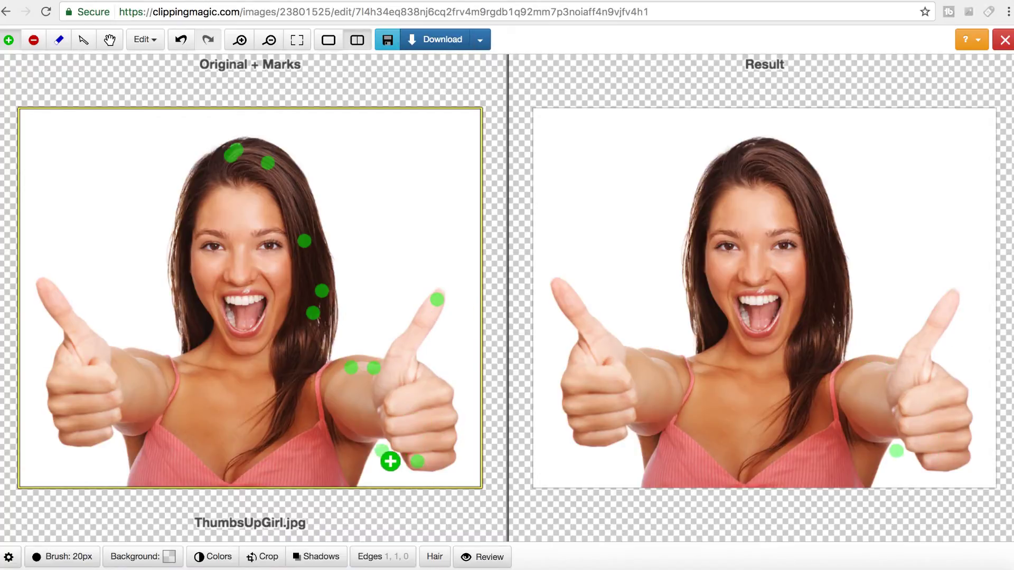
left_click(371, 460)
left_click(355, 484)
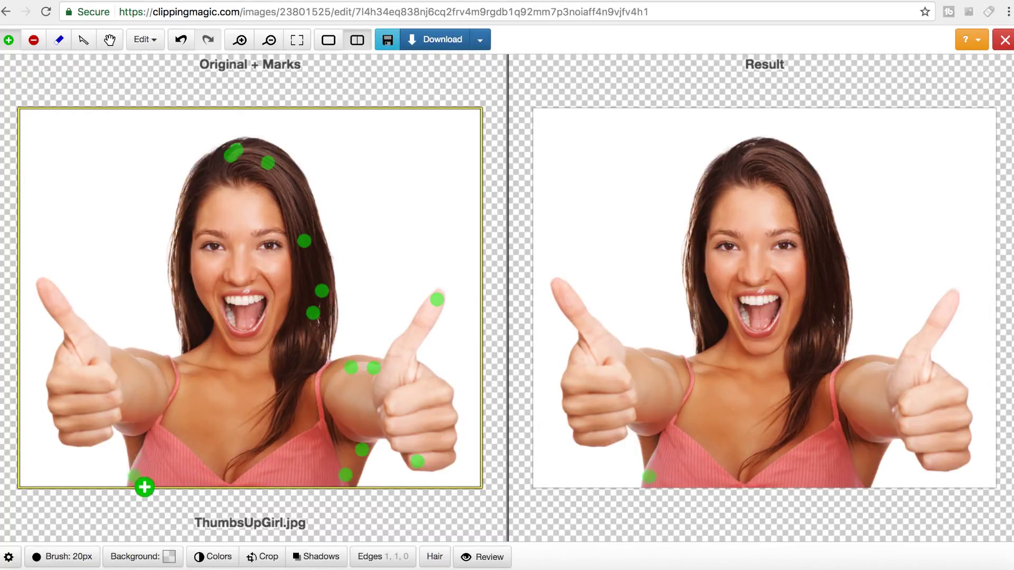
Step: Add keep marks on her left hand, left thumb, left shoulder and left side of the hair
left_click(143, 442)
left_click(115, 442)
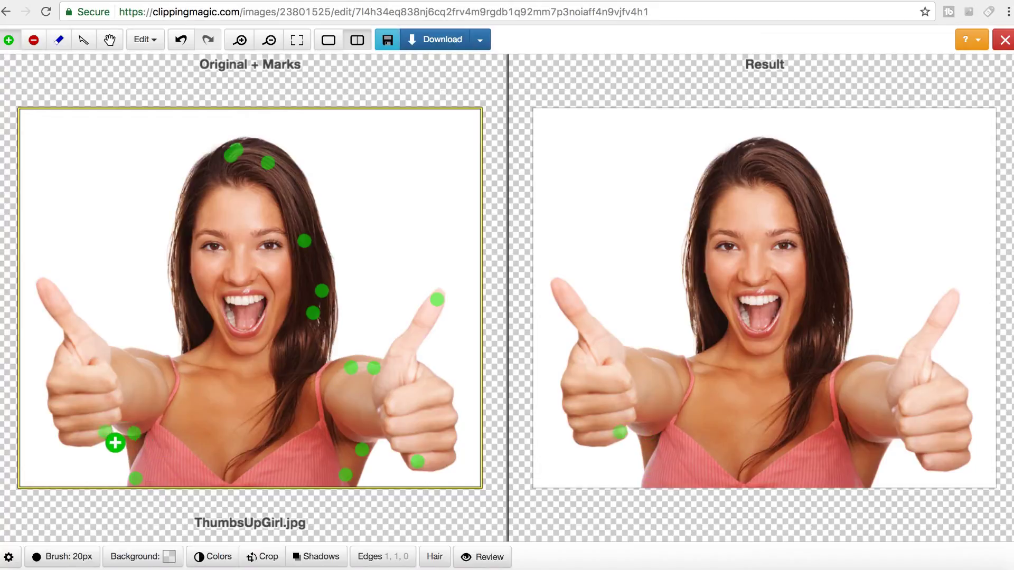
left_click(67, 398)
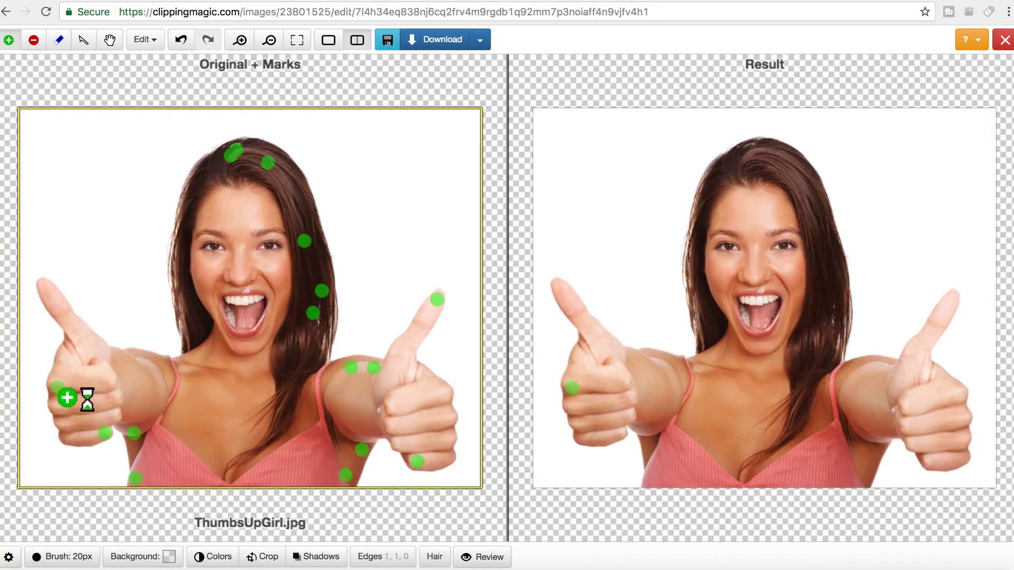
left_click(53, 297)
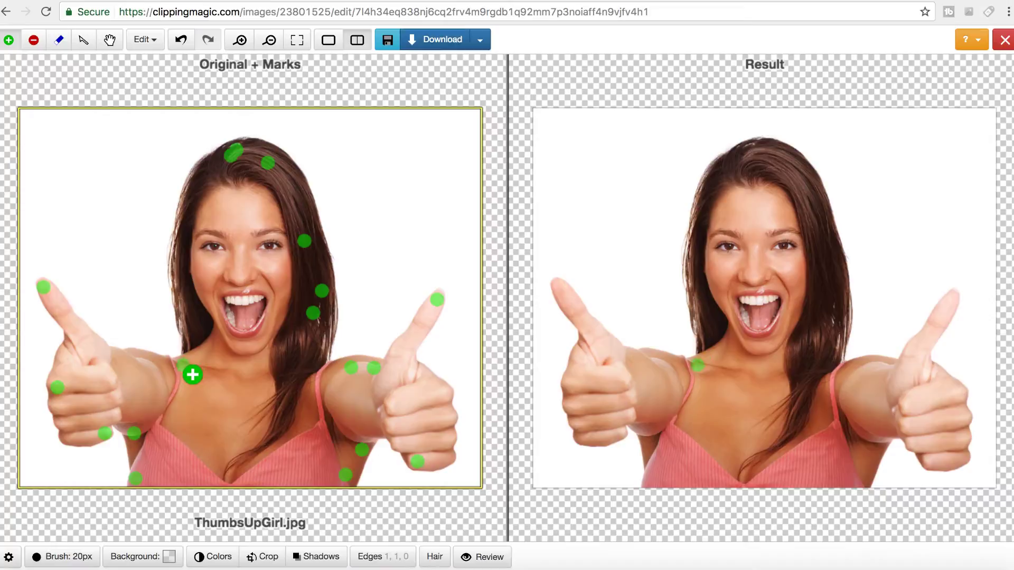
left_click(161, 372)
left_click(196, 284)
left_click(205, 205)
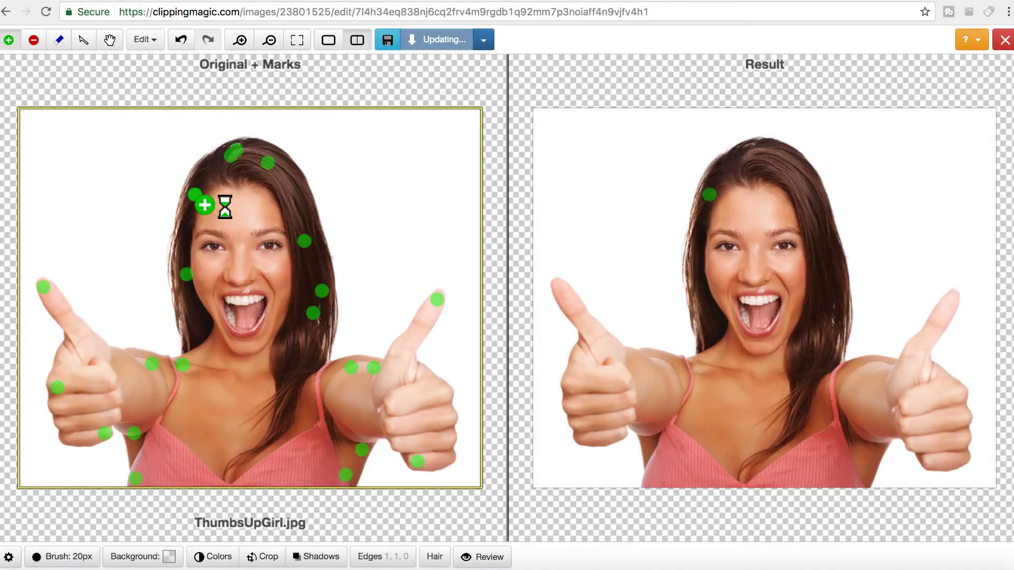
Step: Mark the white background beside the hair for removal with the red tool
left_click(33, 40)
left_click(114, 200)
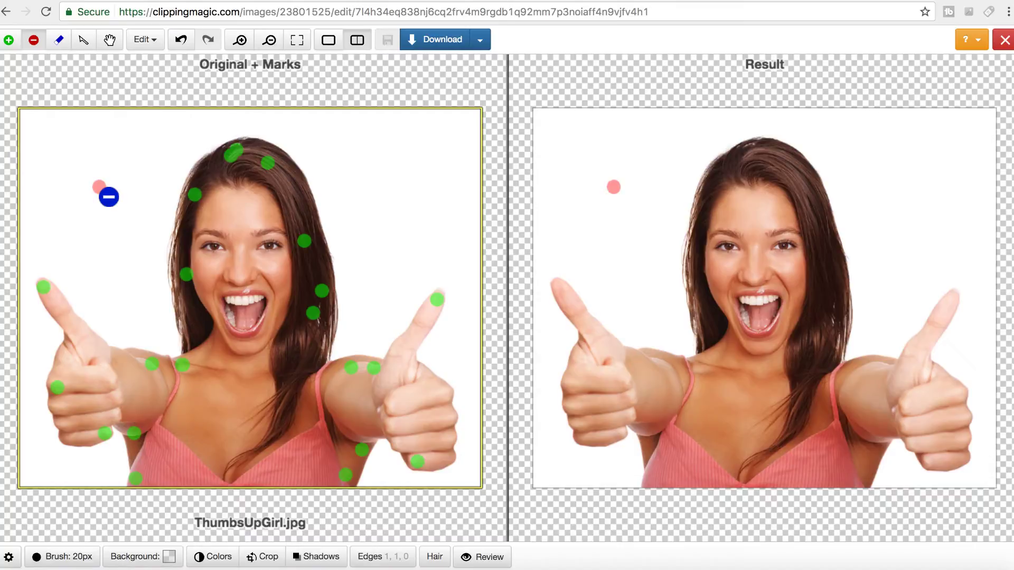
left_click(98, 187)
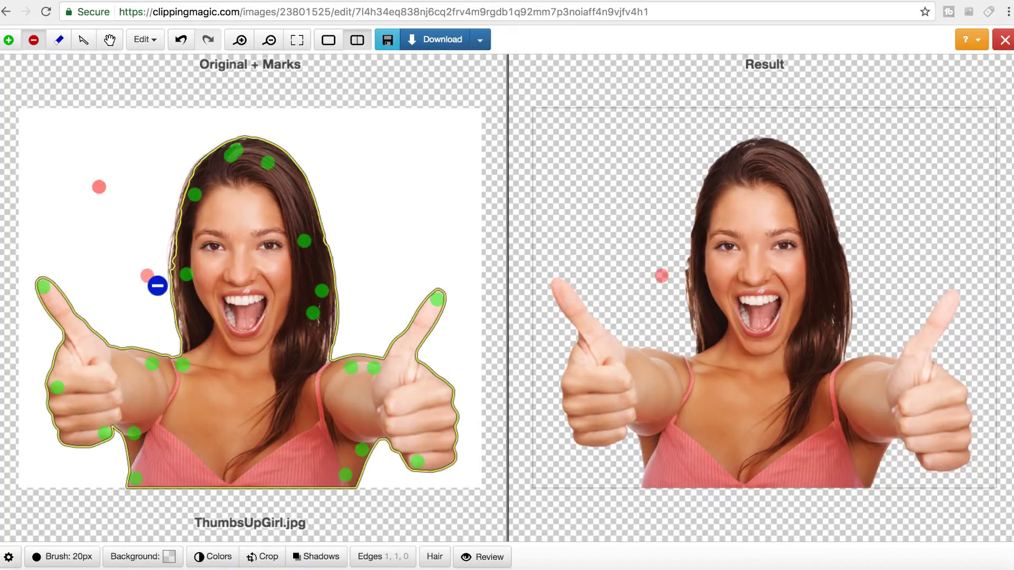
Step: Zoom in on the face and add keep marks along the outer hair edge
left_click(107, 39)
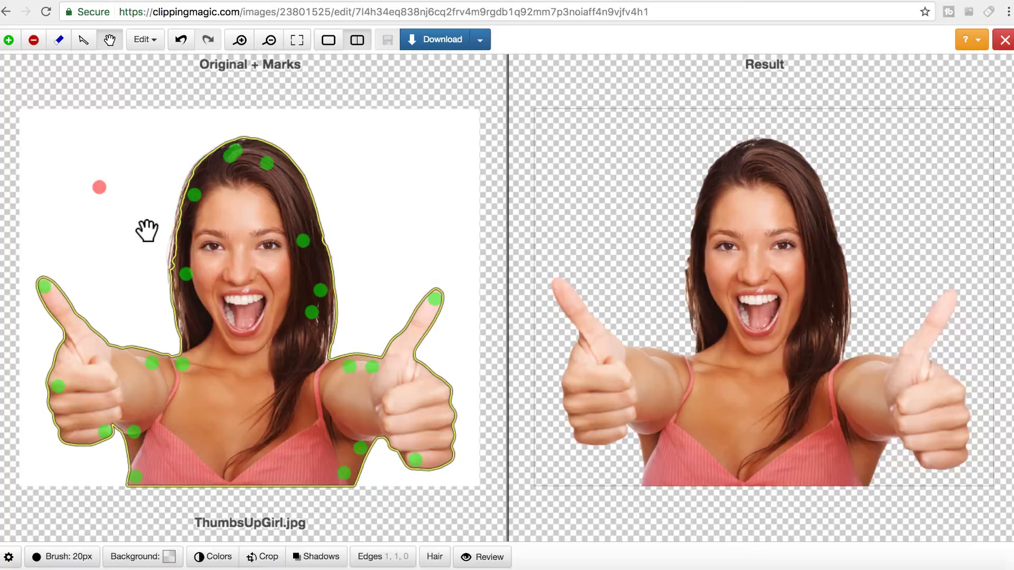
scroll(147, 229, "up", 1)
scroll(147, 229, "up", 3)
left_click_drag(175, 242, 159, 151)
left_click(8, 41)
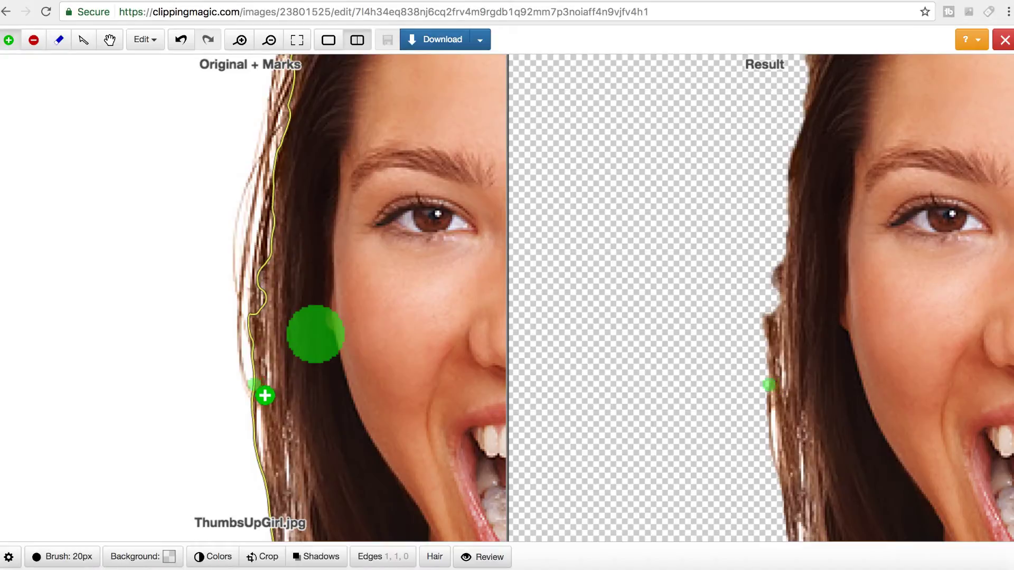
left_click(250, 378)
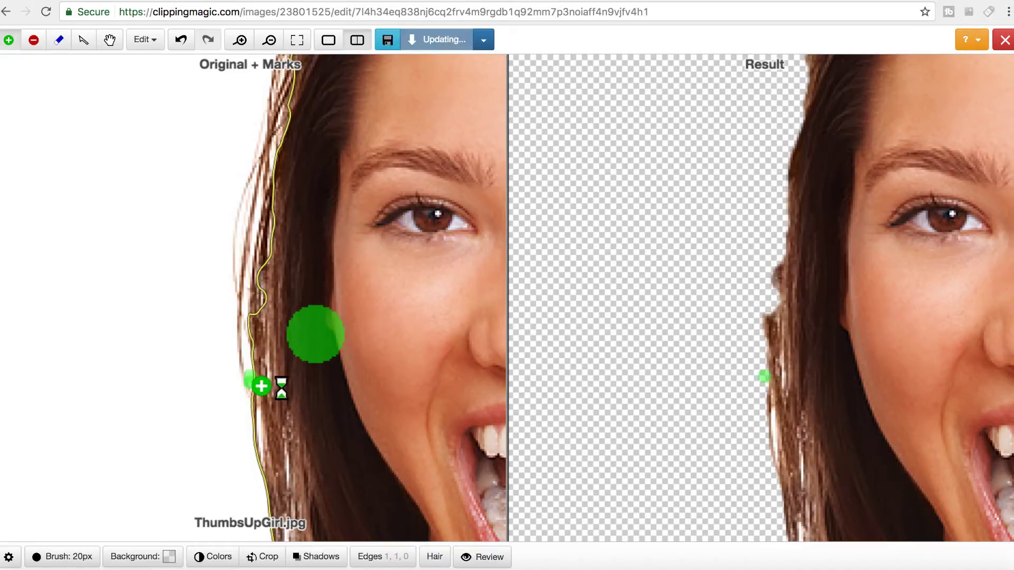
left_click(240, 232)
Step: Bring the forehead into view and mark the hair edge near the eyebrow as keep
scroll(279, 224, "up", 2)
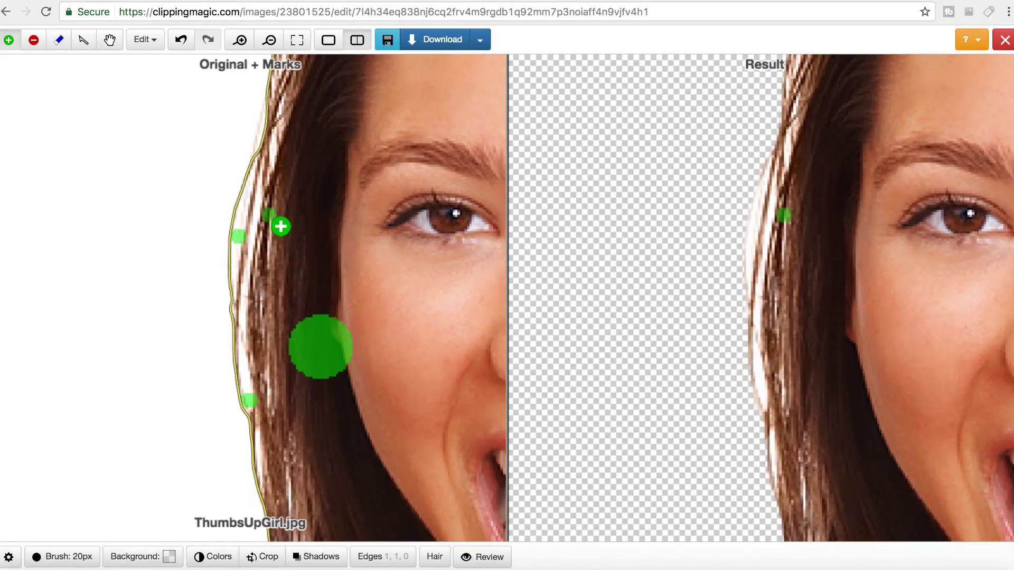
left_click(109, 39)
left_click_drag(192, 136, 162, 349)
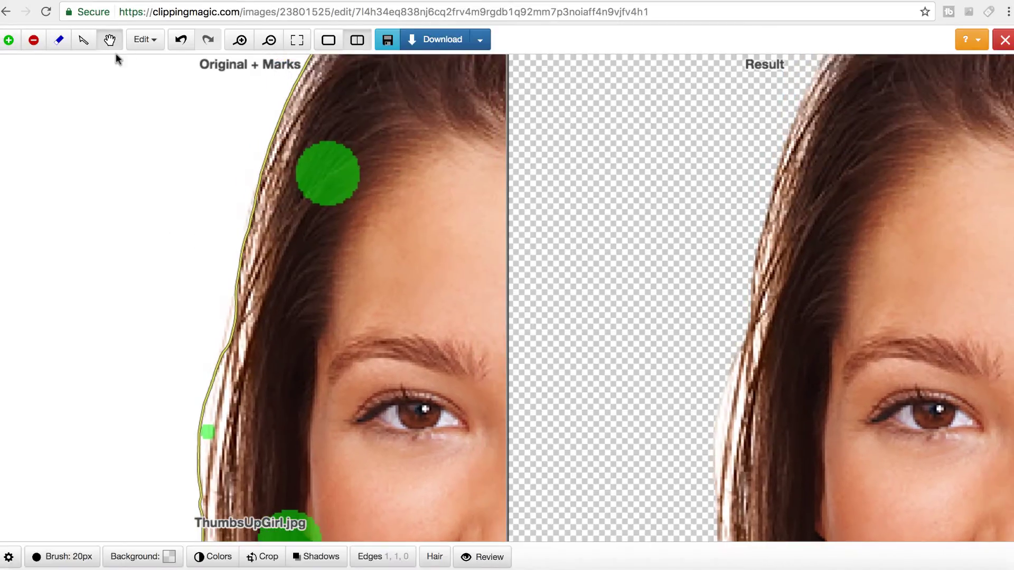
left_click(8, 39)
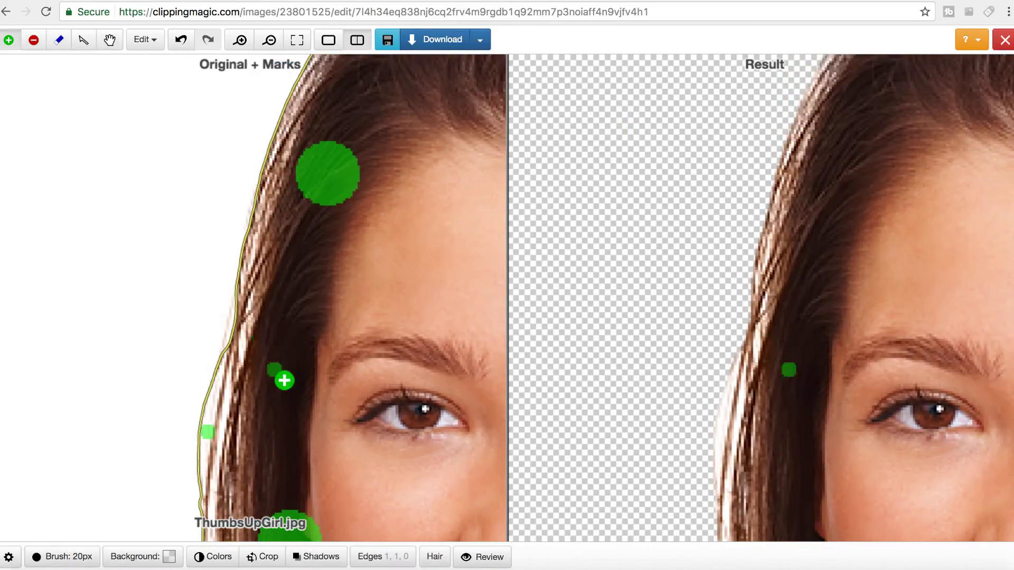
left_click(237, 327)
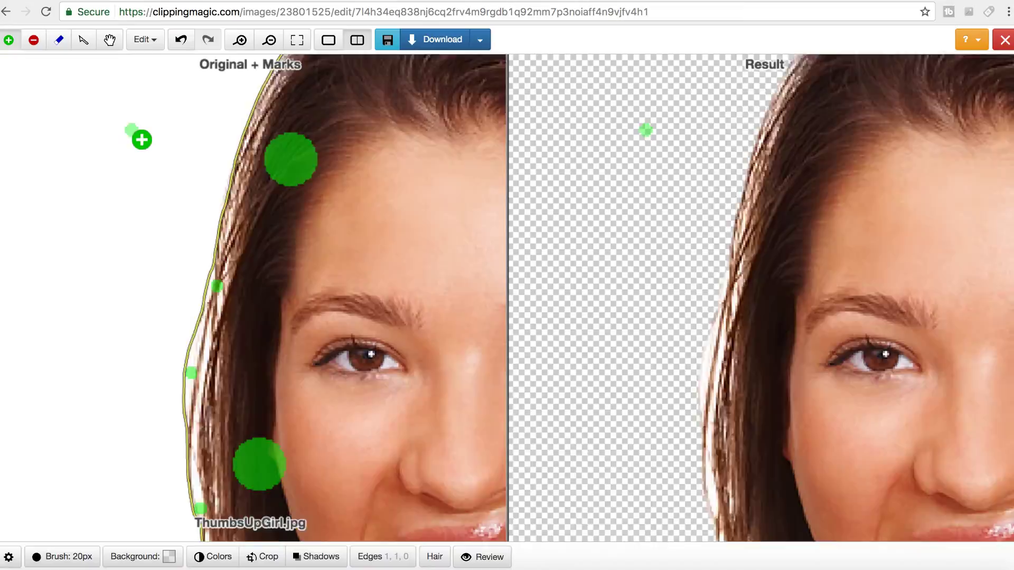
Step: Move further along the hair edge and mark a loose strand as keep
scroll(145, 159, "down", 5)
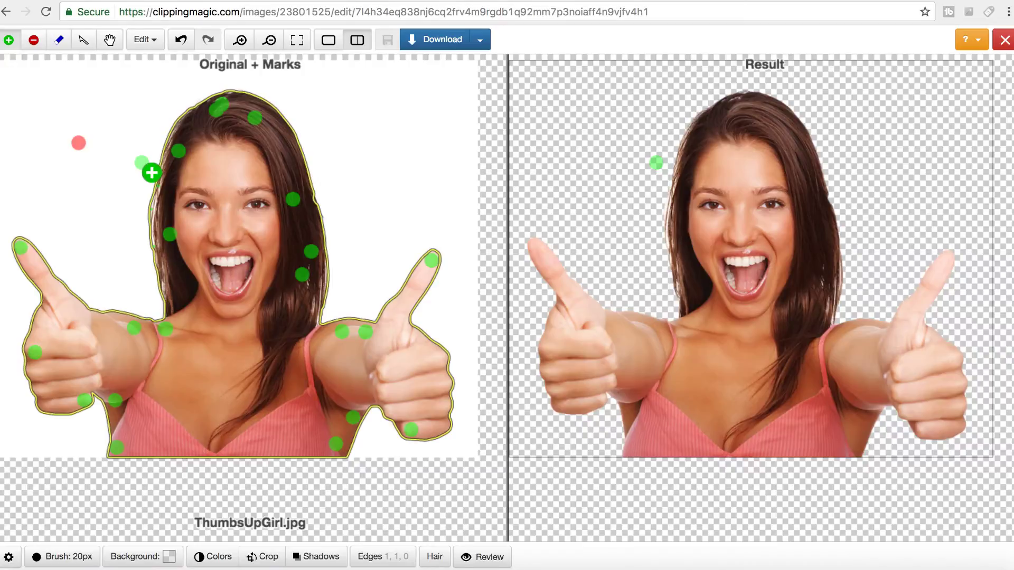
key("space")
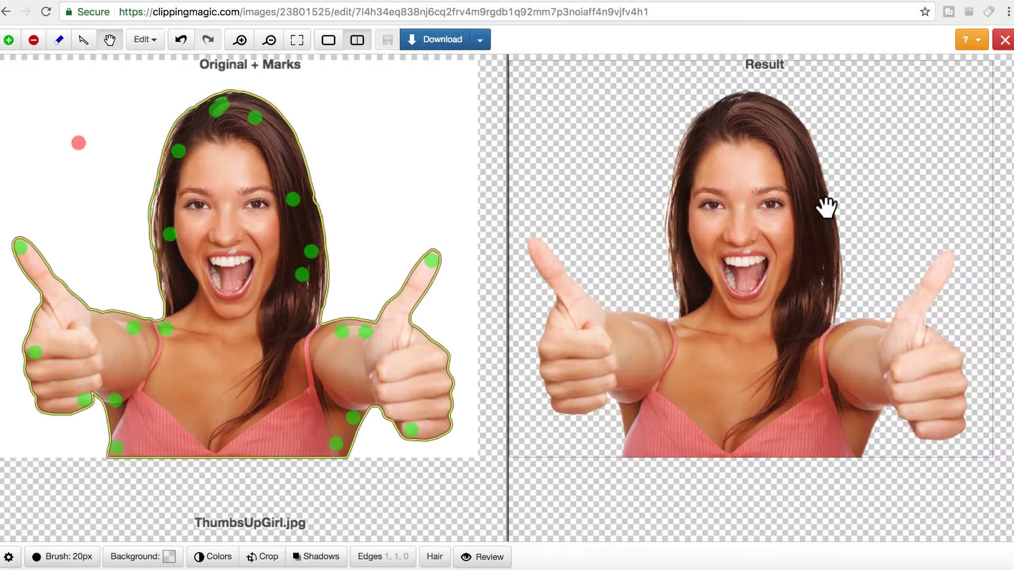
left_click(109, 39)
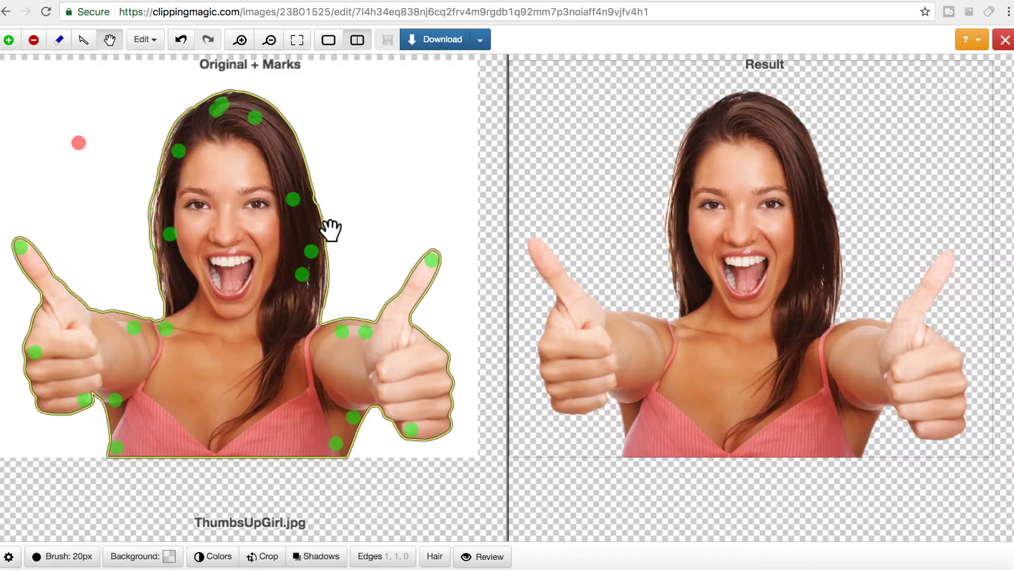
left_click_drag(330, 230, 271, 271)
scroll(267, 264, "up", 10)
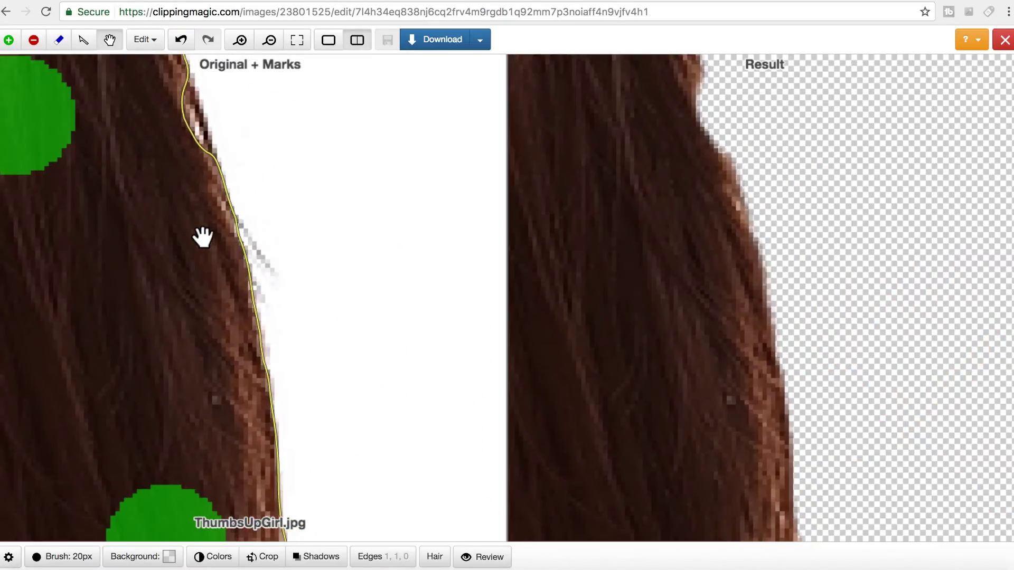
left_click_drag(202, 237, 317, 353)
left_click(8, 40)
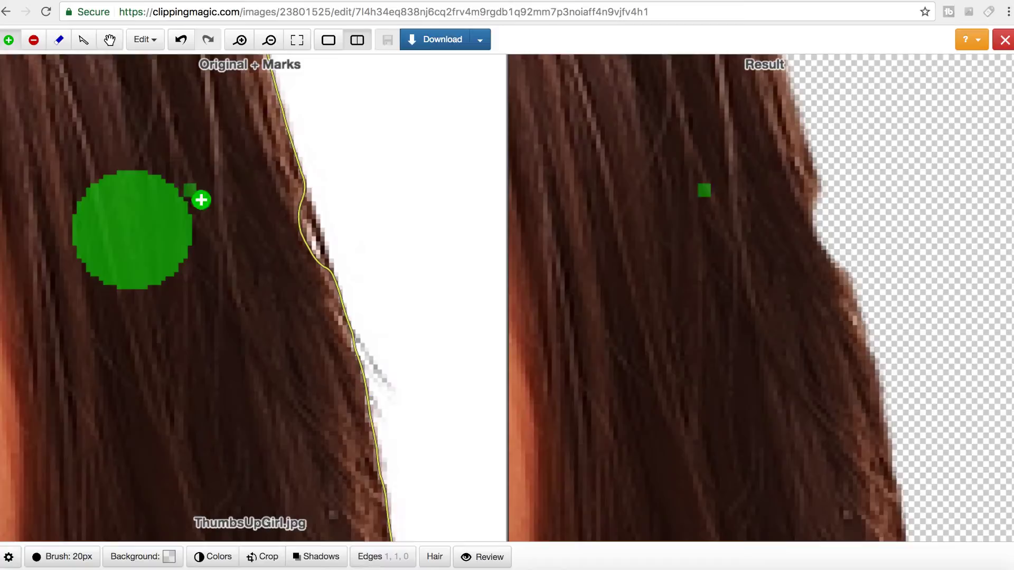
left_click(305, 226)
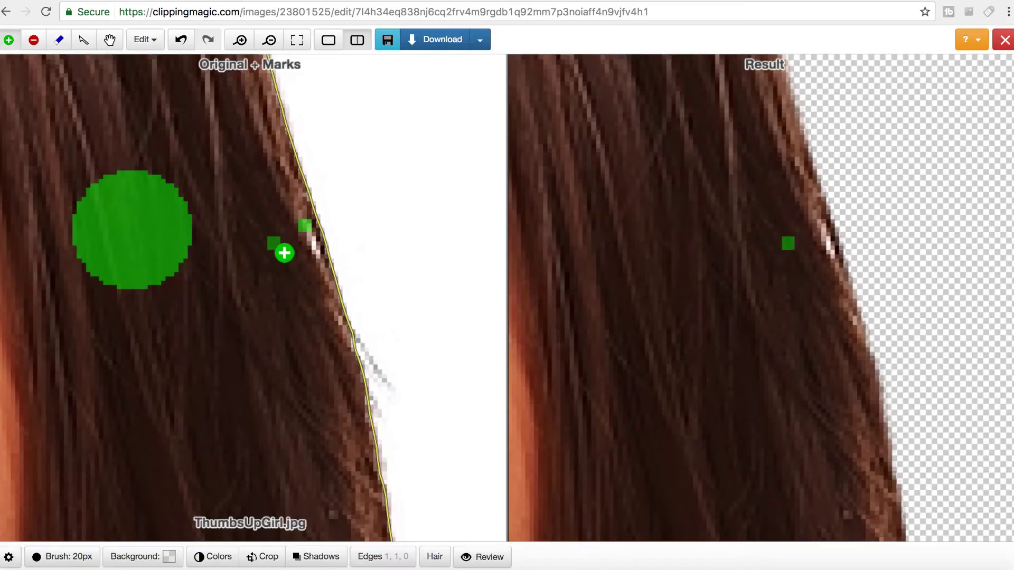
Step: Check the refined cutout and download the finished result
scroll(284, 253, "down", 10)
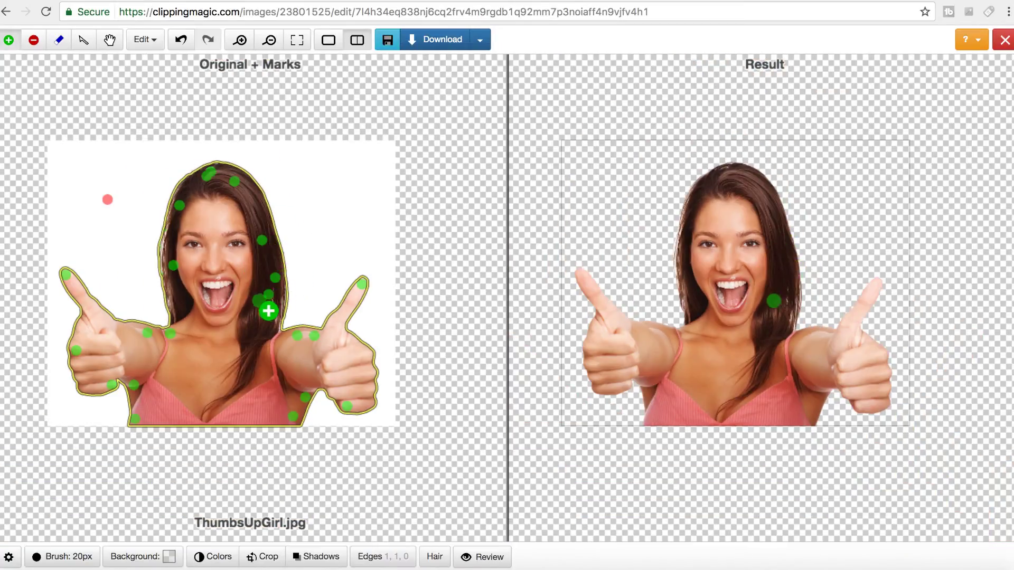
scroll(263, 314, "up", 3)
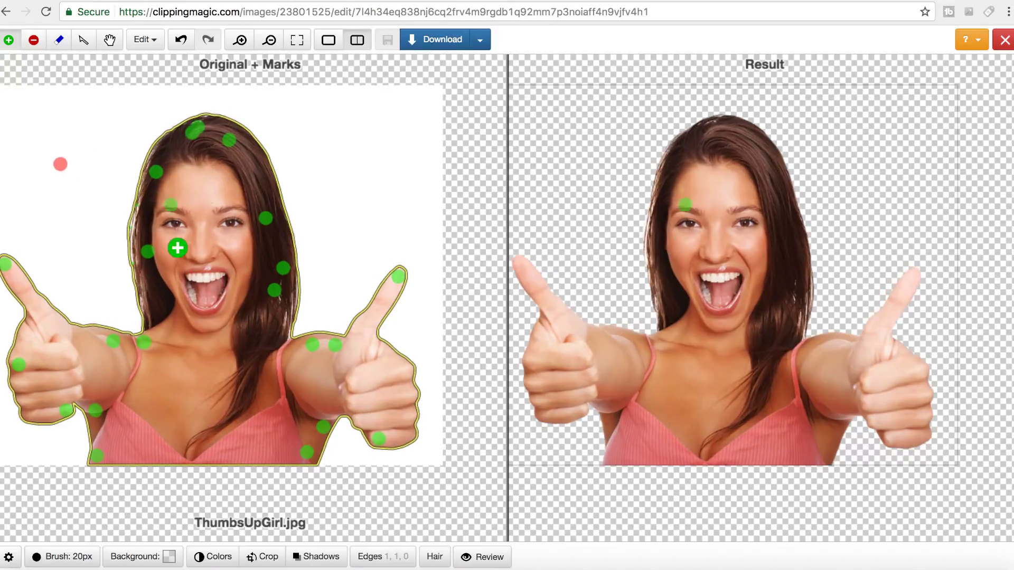
scroll(230, 327, "down", 2)
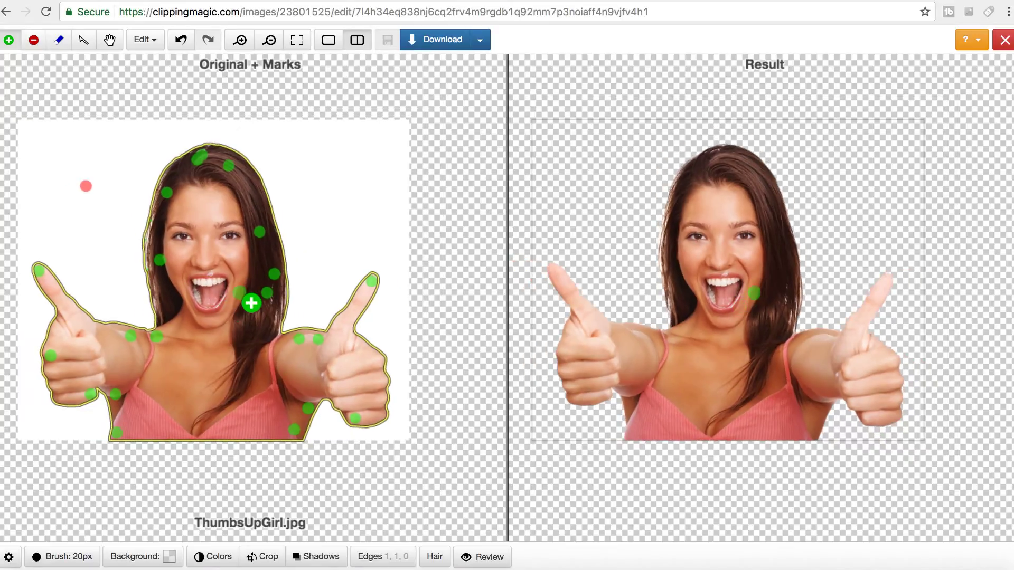
left_click(437, 42)
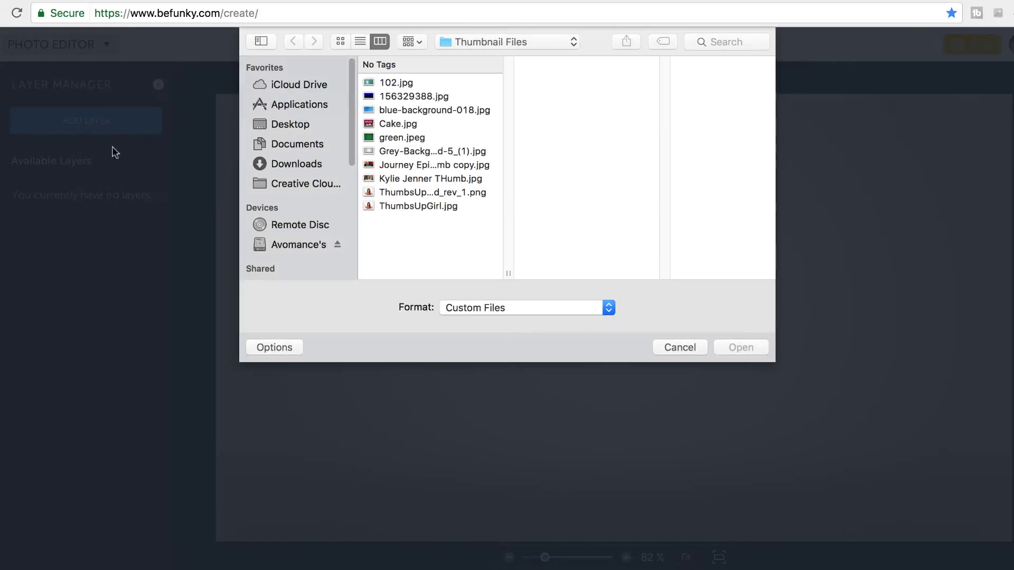
Step: Add ThumbsUpGirl_clipped_rev_1.png as a new layer on the grey background
left_click(410, 192)
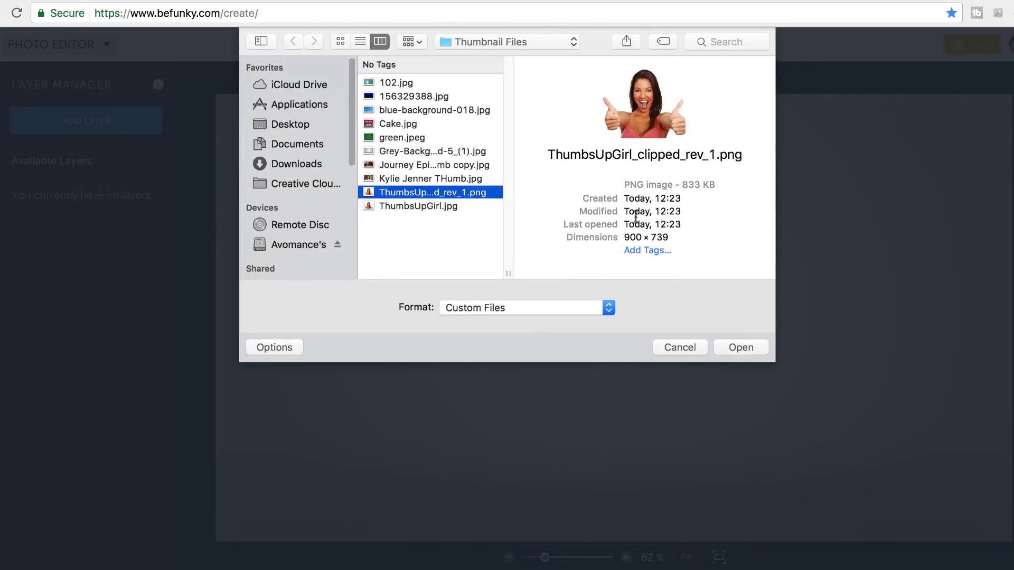
left_click(732, 347)
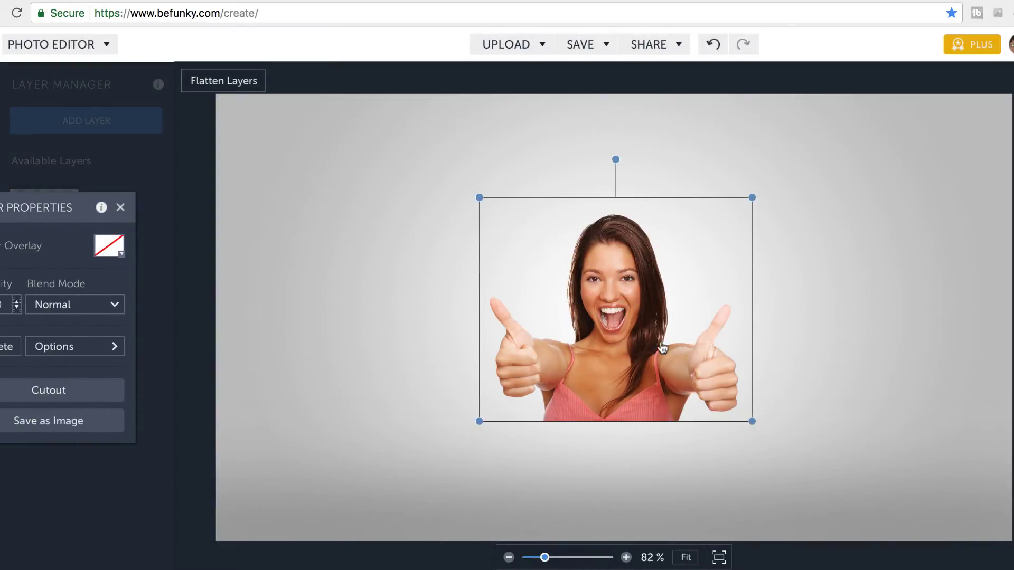
Step: Scale the thumbs-up girl layer up from its corners
left_click_drag(657, 351, 425, 468)
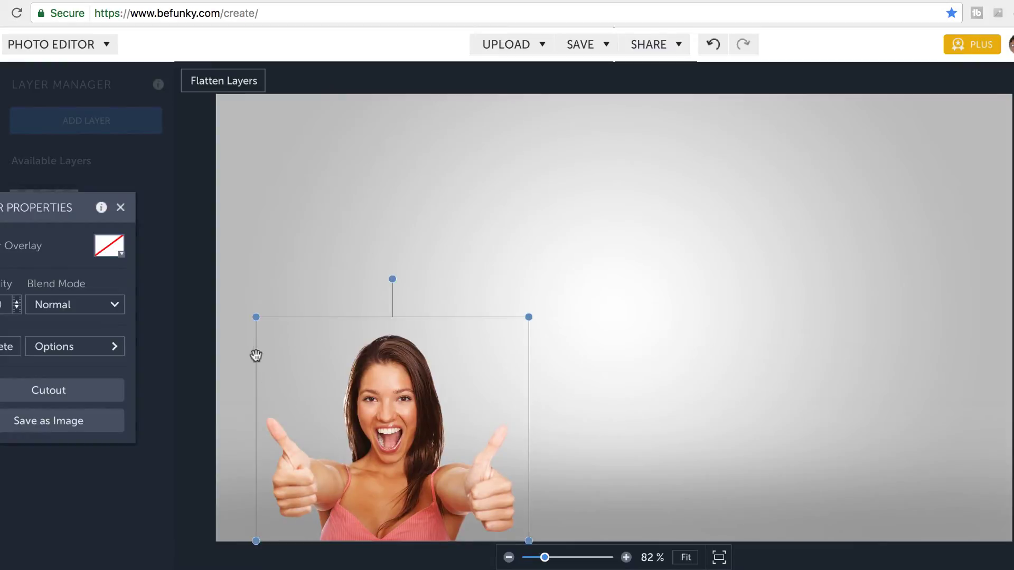
left_click_drag(255, 317, 168, 231)
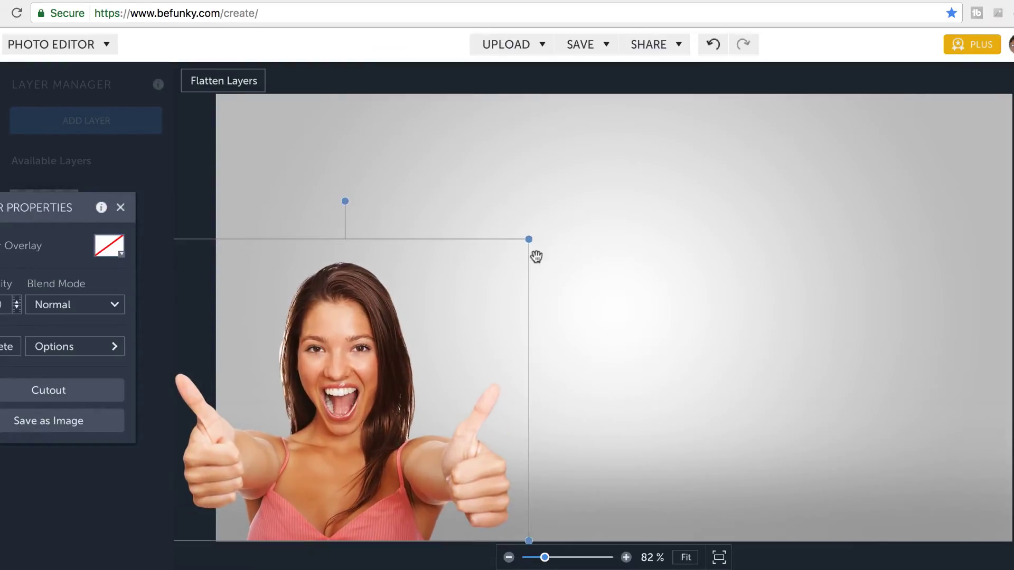
left_click_drag(529, 240, 758, 172)
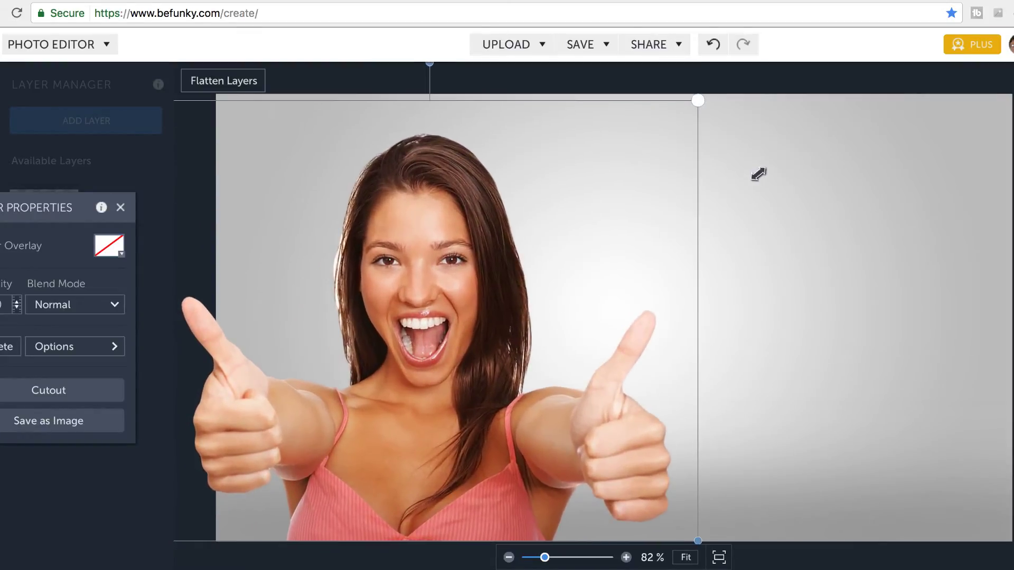
left_click_drag(449, 298, 475, 294)
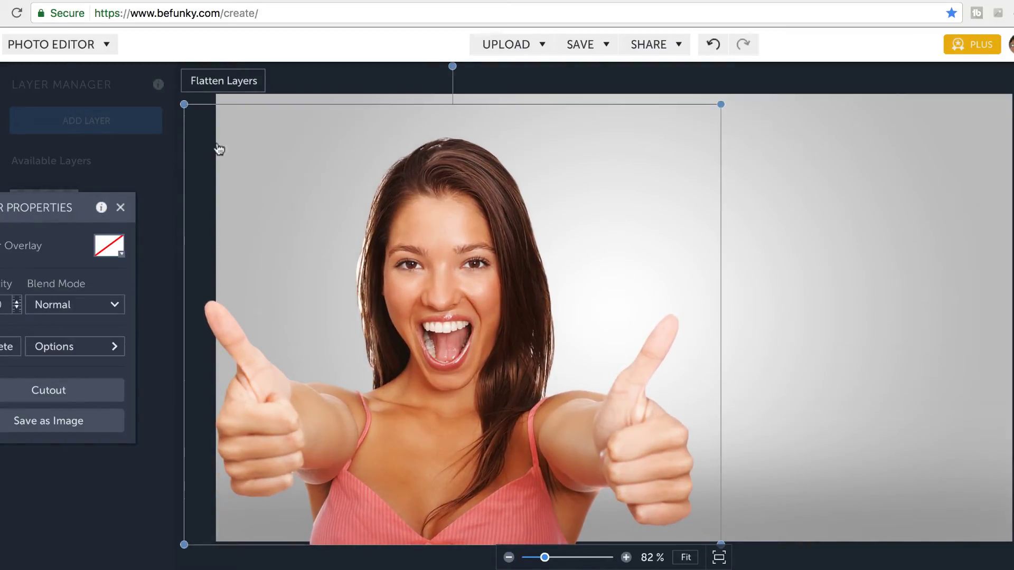
left_click_drag(182, 101, 176, 94)
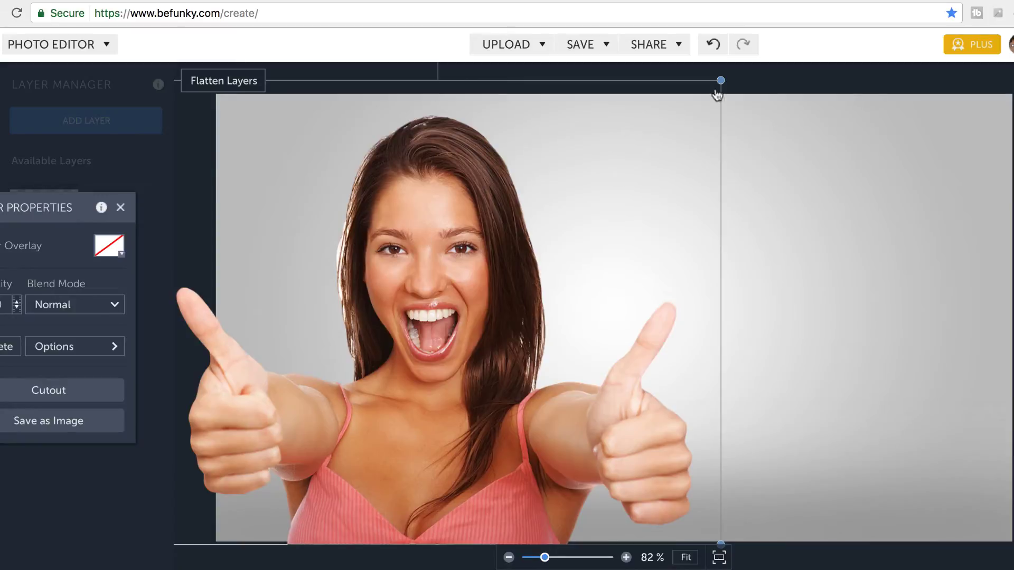
Step: Reposition the enlarged girl against the right edge of the background
left_click(429, 270)
left_click_drag(430, 270, 385, 263)
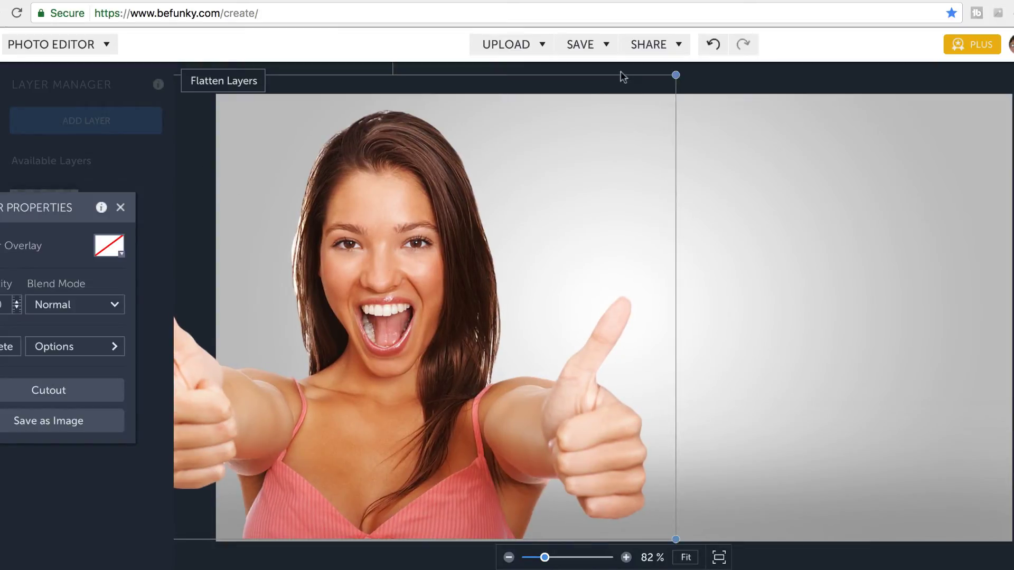
left_click(724, 73)
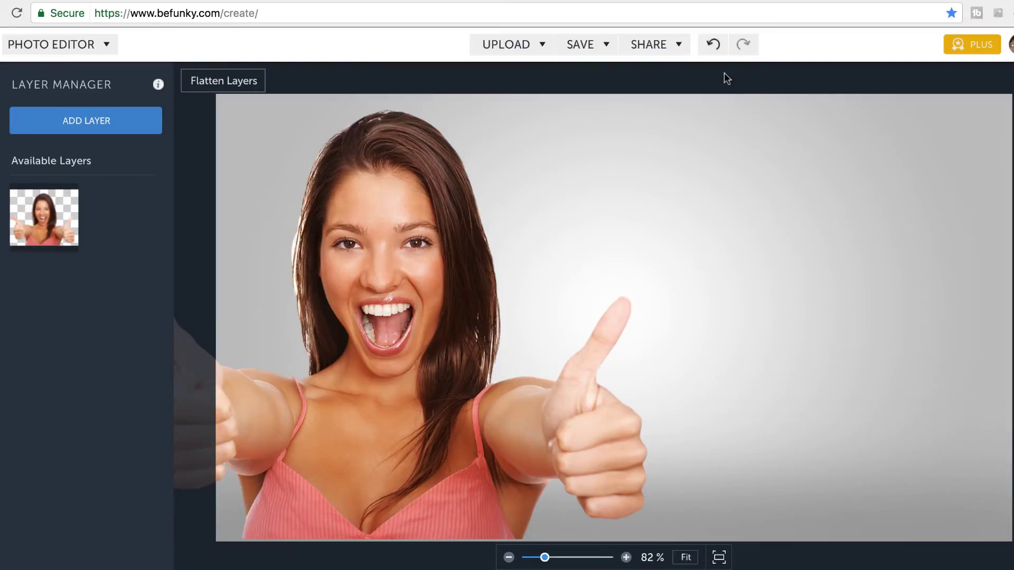
left_click(419, 366)
left_click_drag(419, 366, 389, 370)
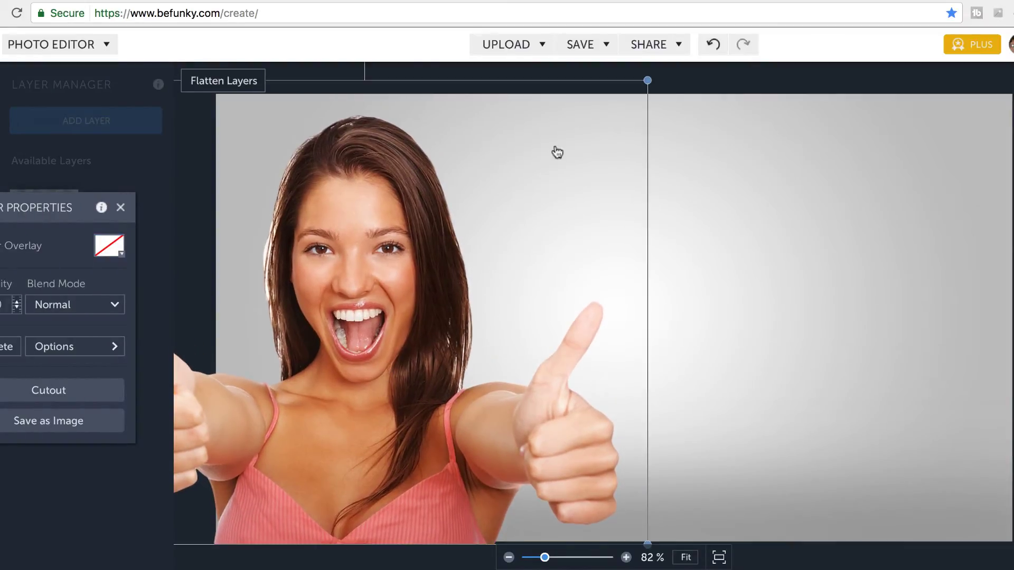
left_click(752, 78)
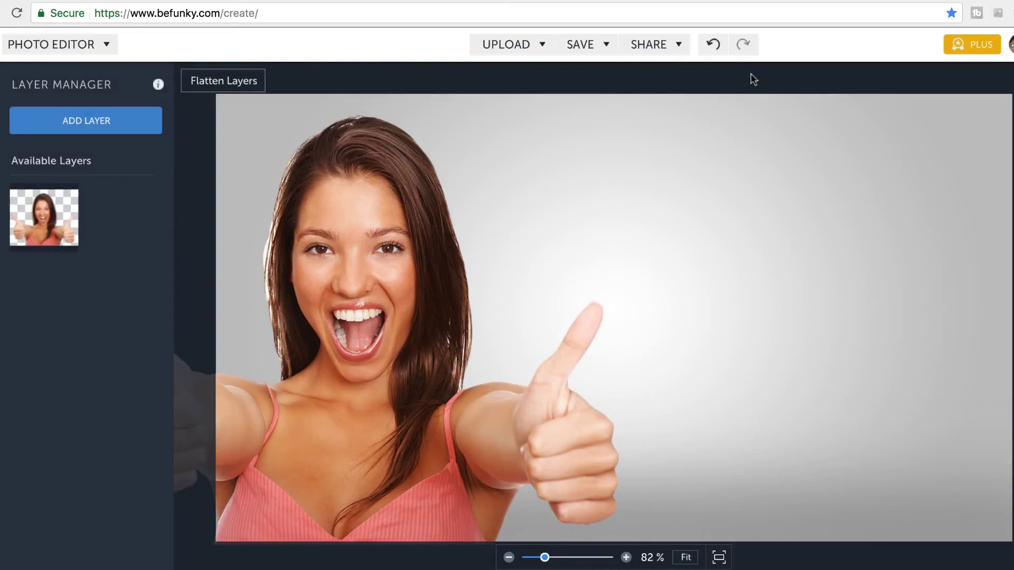
left_click(404, 352)
left_click_drag(403, 353, 889, 367)
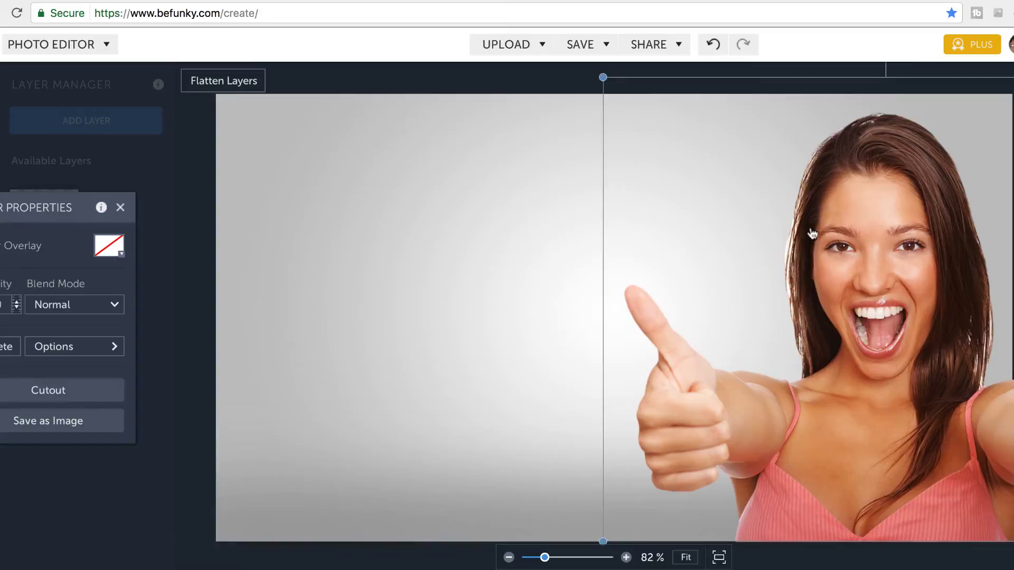
left_click(520, 77)
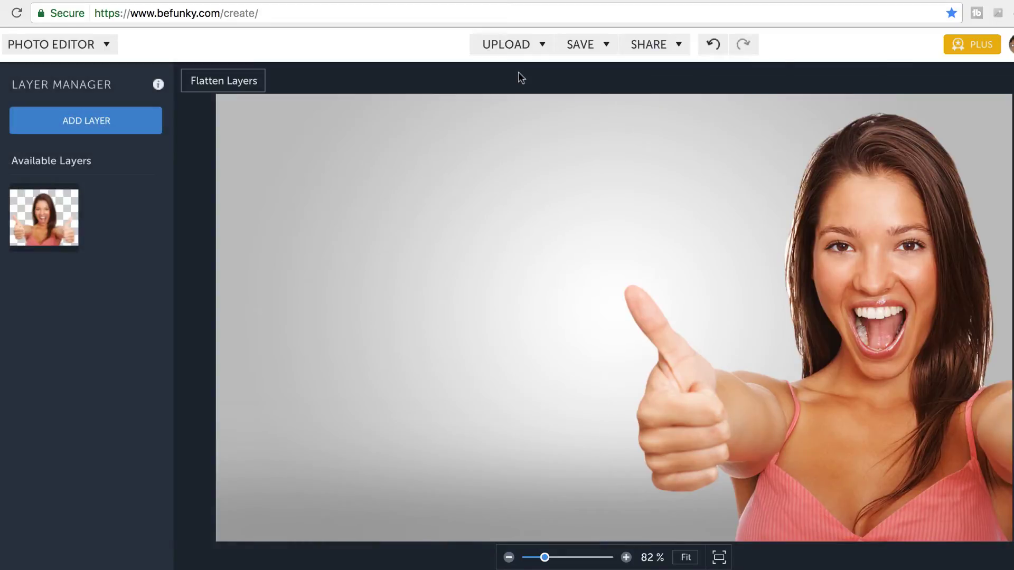
left_click_drag(841, 506, 868, 477)
left_click(340, 78)
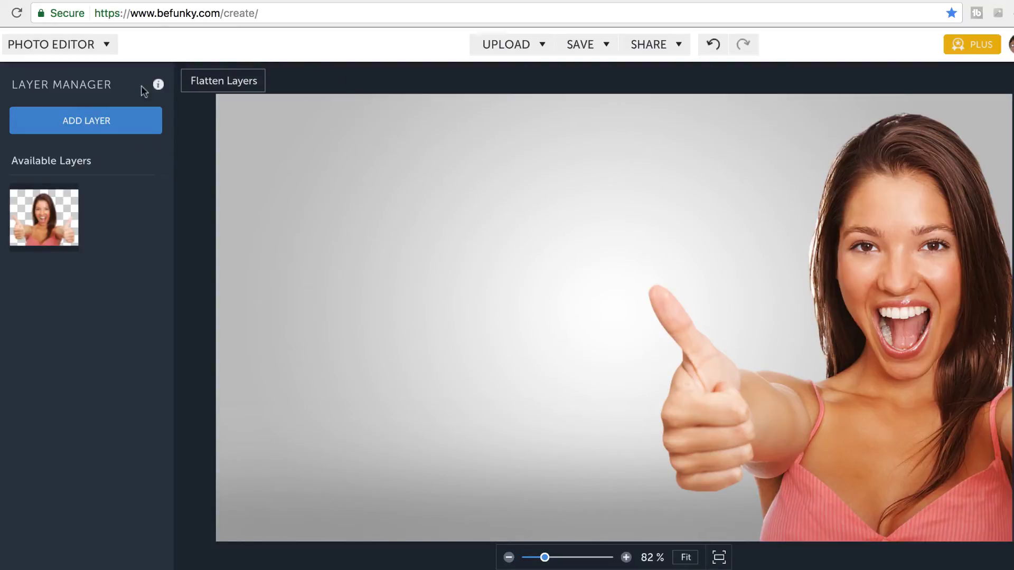
Step: Add the Kylie Jenner thumbnail as a layer and shift it down and right
left_click(88, 117)
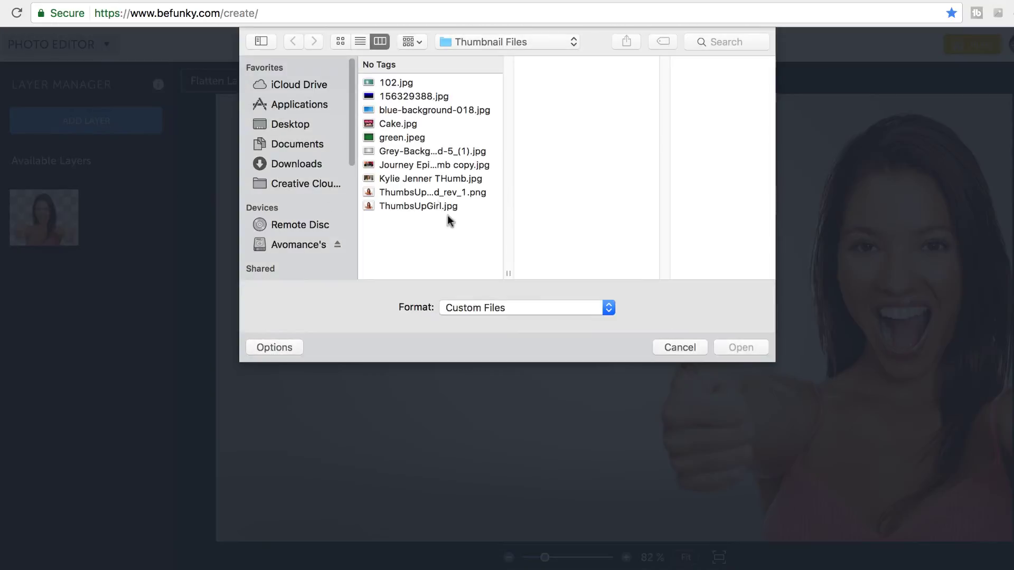
left_click(415, 178)
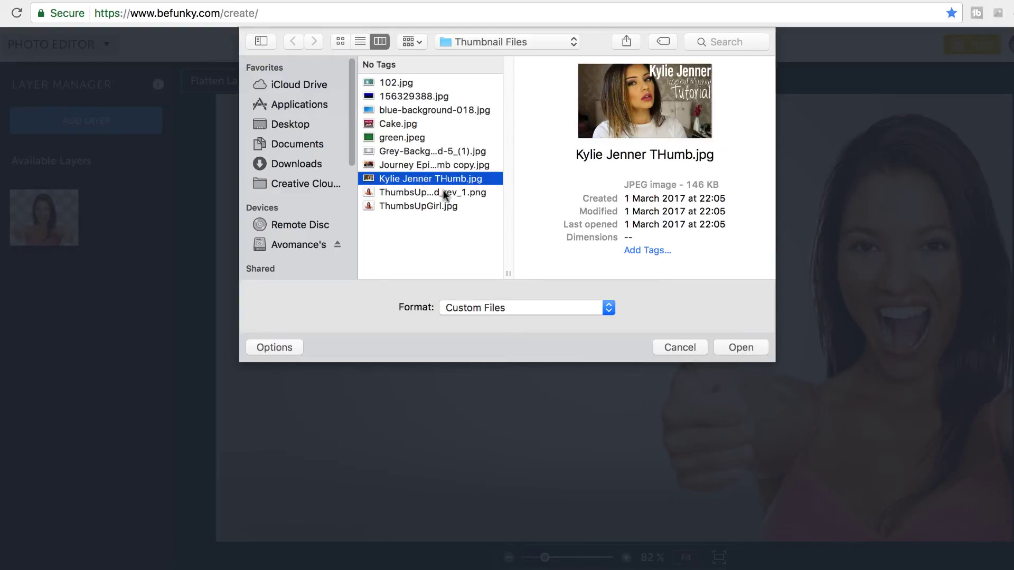
left_click(739, 348)
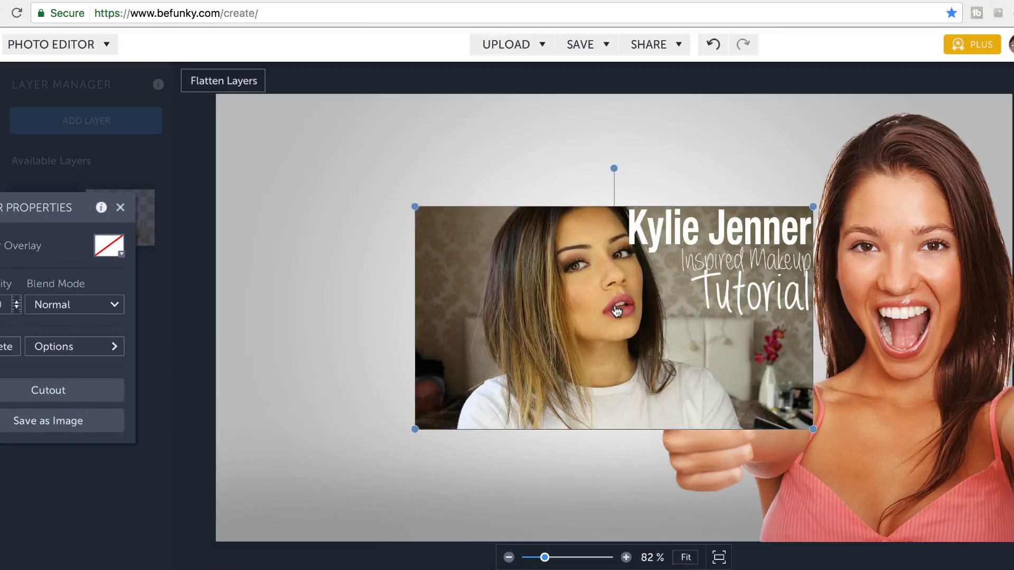
left_click_drag(550, 263, 639, 317)
left_click(121, 207)
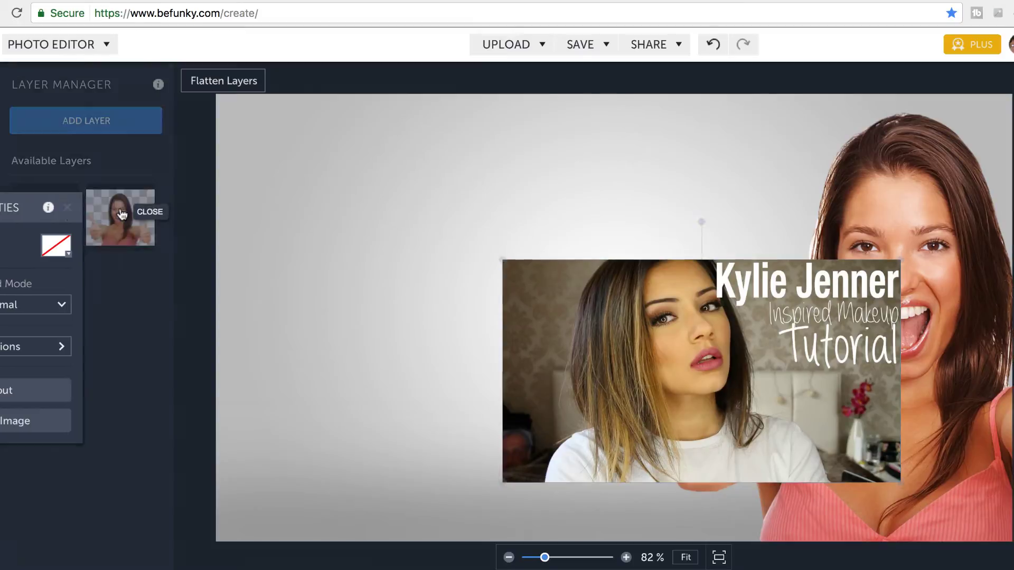
Step: Add 'Journey Episode 68 Thumb copy.jpg' as another layer on the canvas
left_click(86, 124)
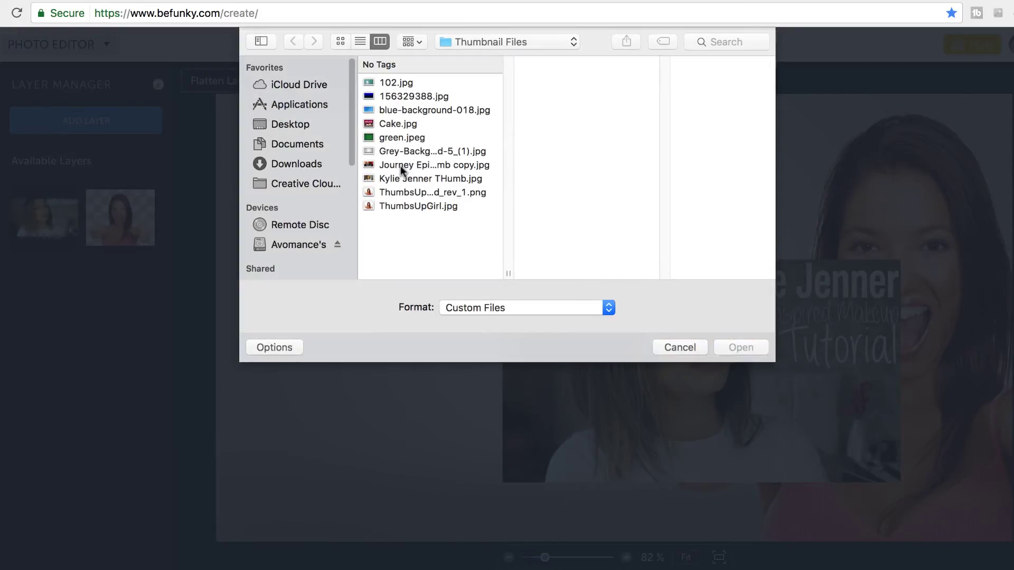
left_click(400, 165)
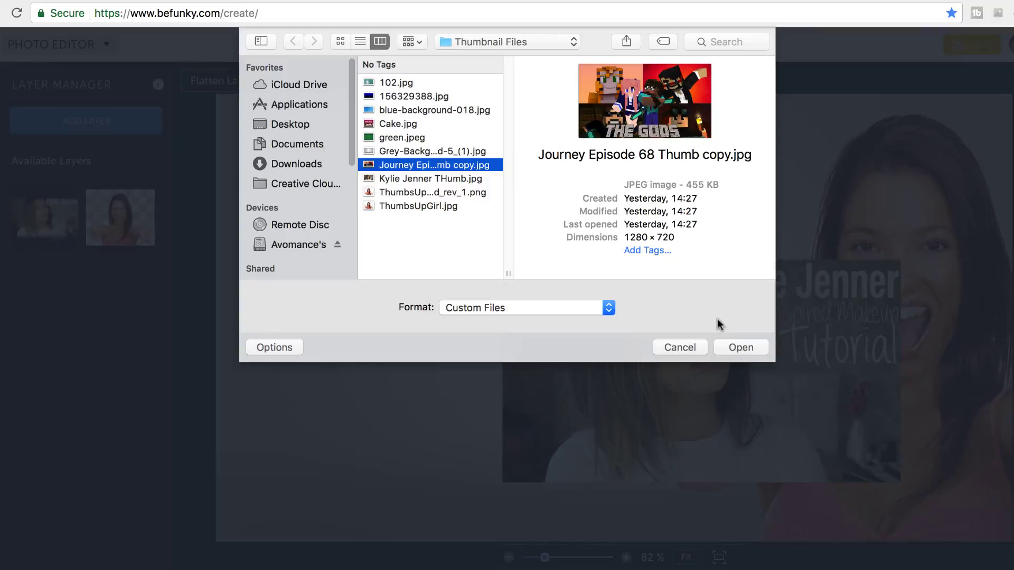
left_click(733, 344)
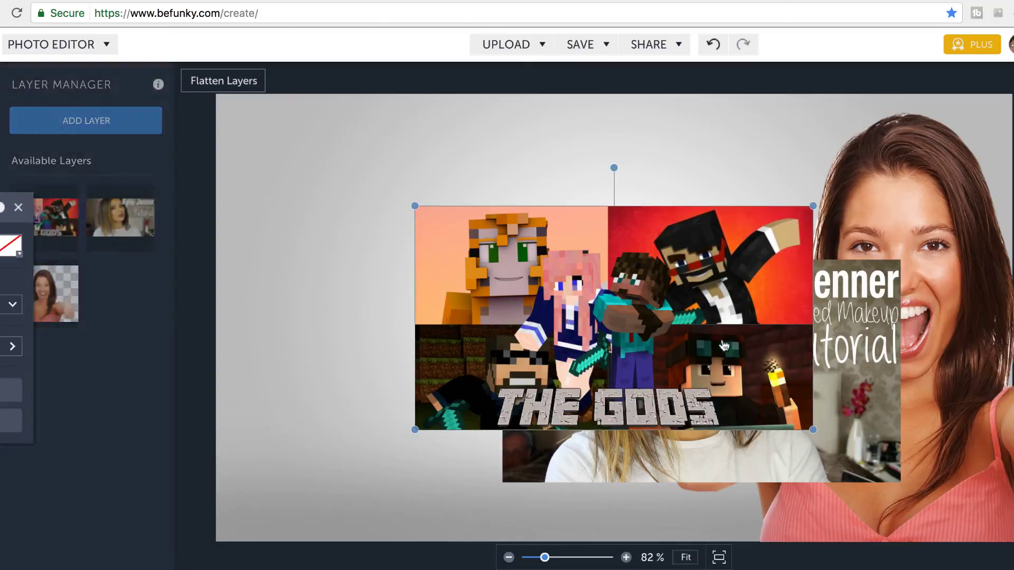
Step: Tilt the Minecraft thumbnail counter-clockwise, shrink it slightly and move it lower left
left_click_drag(596, 248, 450, 230)
left_click_drag(779, 380, 839, 413)
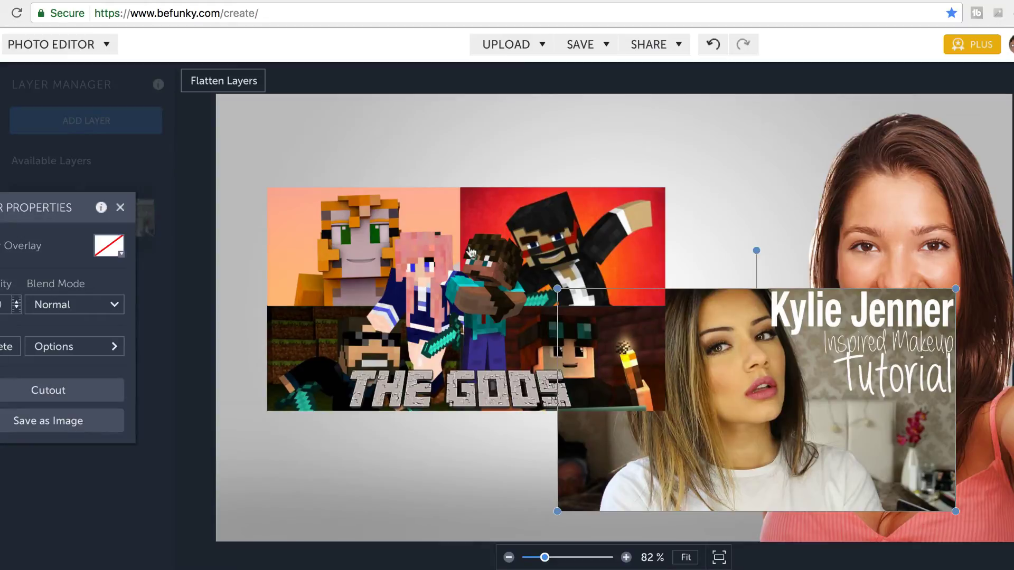
left_click_drag(459, 248, 427, 286)
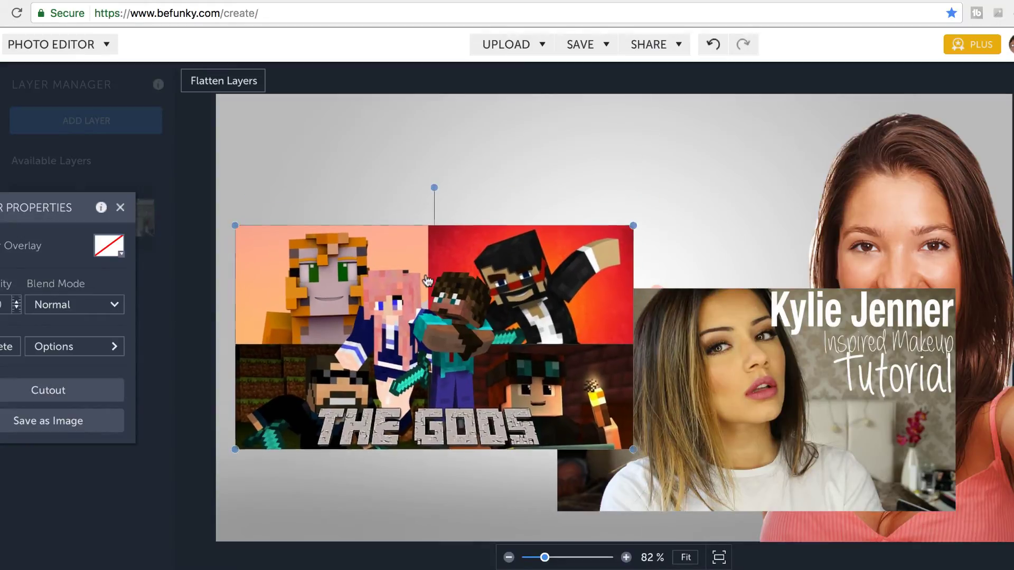
left_click_drag(434, 190, 402, 199)
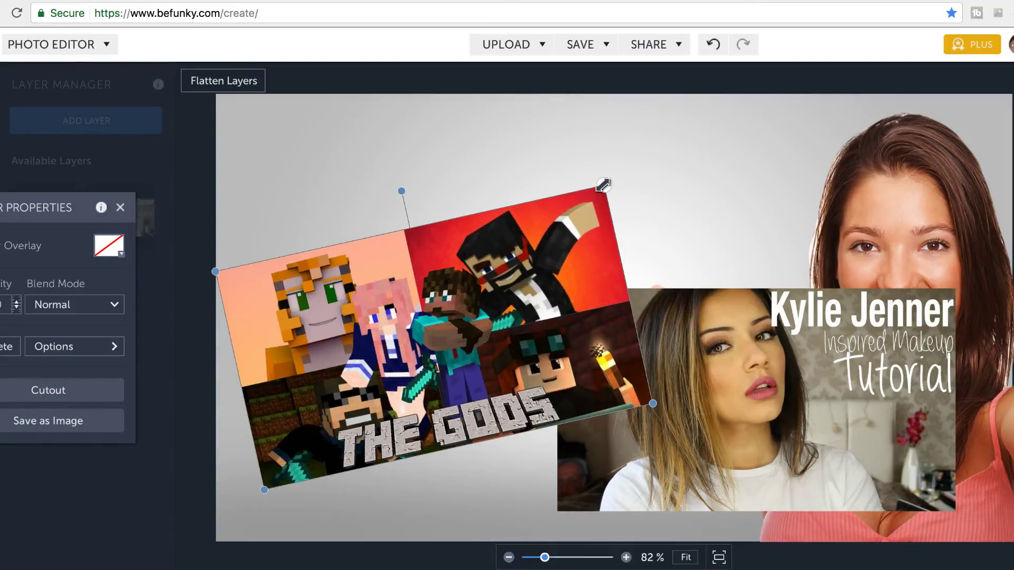
left_click_drag(603, 184, 565, 220)
left_click_drag(490, 315, 460, 399)
Step: Tilt the Kylie Jenner thumbnail clockwise, place it top-left, and nudge the Minecraft one up
left_click(750, 381)
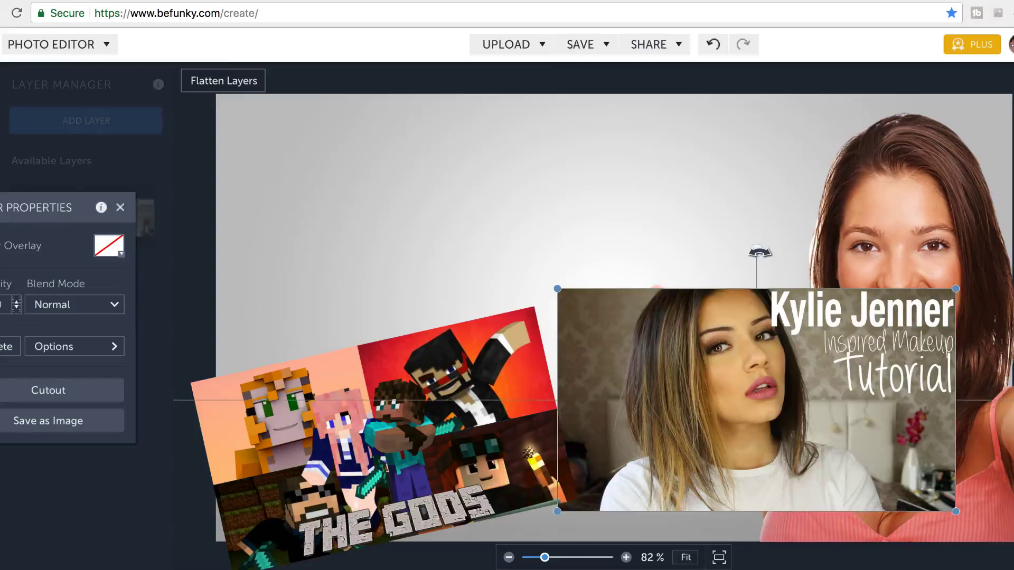
left_click_drag(756, 250, 785, 254)
left_click_drag(755, 368, 369, 232)
left_click(573, 83)
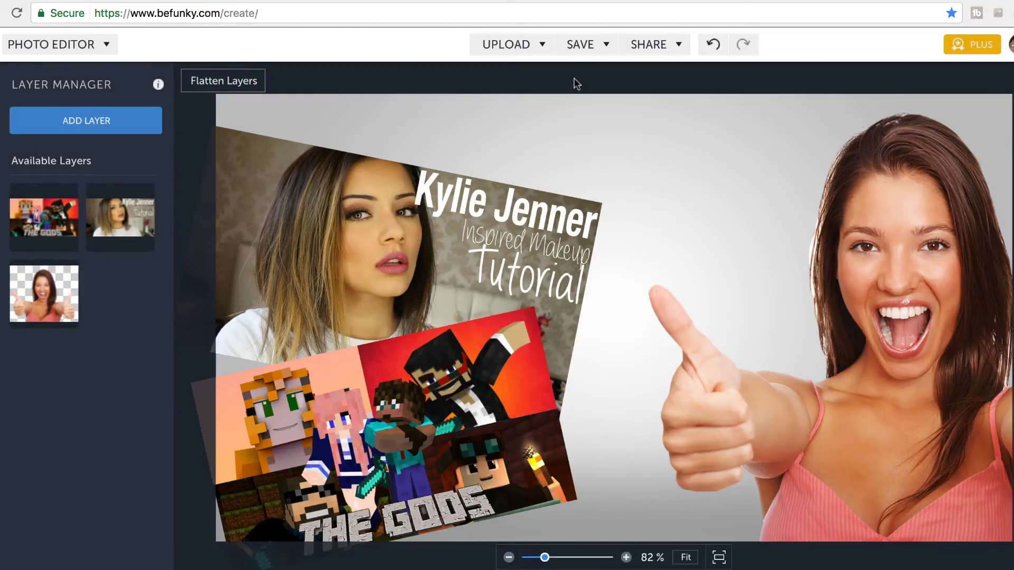
left_click(377, 436)
left_click_drag(377, 436, 377, 428)
left_click(440, 79)
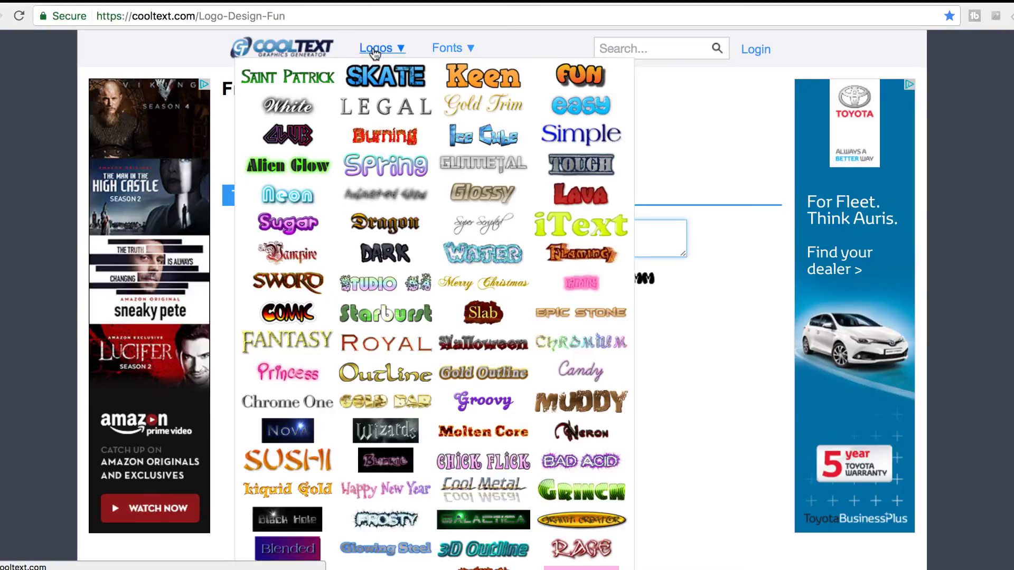
Step: Show the CoolText Logos menu and scroll through styles such as Skate and Gunmetal
mouse_move(375, 48)
scroll(403, 170, "down", 6)
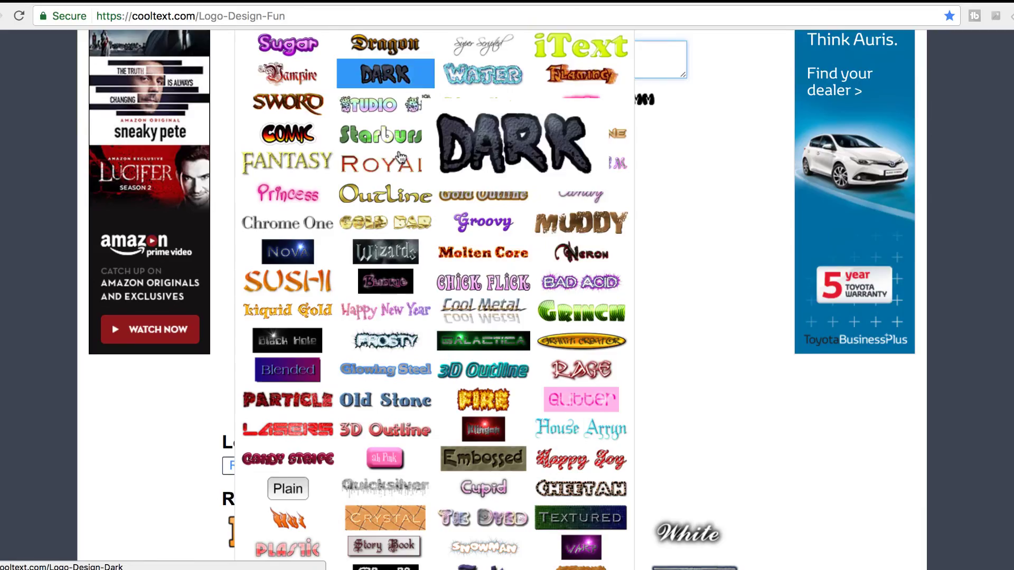
scroll(402, 170, "down", 4)
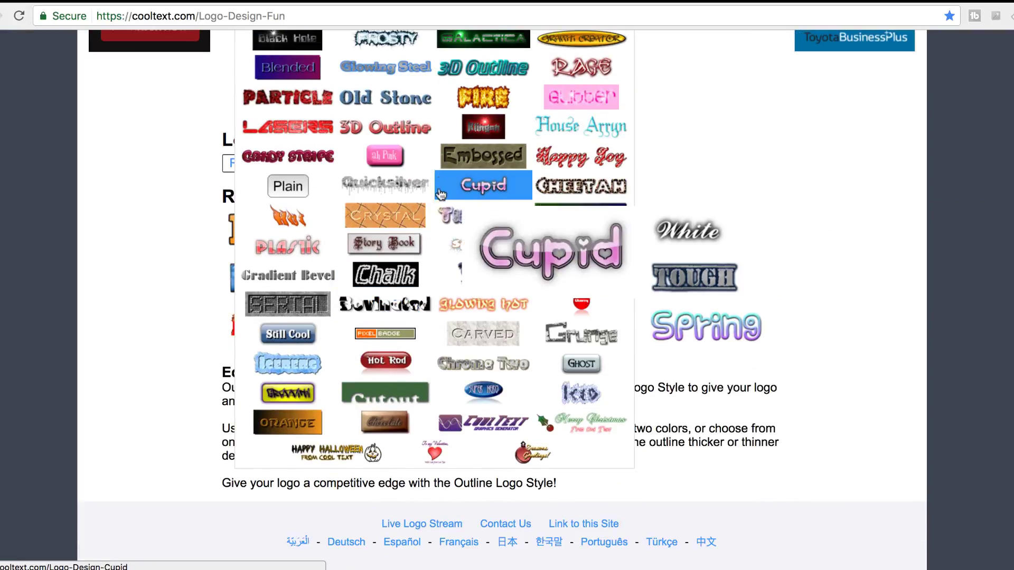
scroll(441, 208, "up", 10)
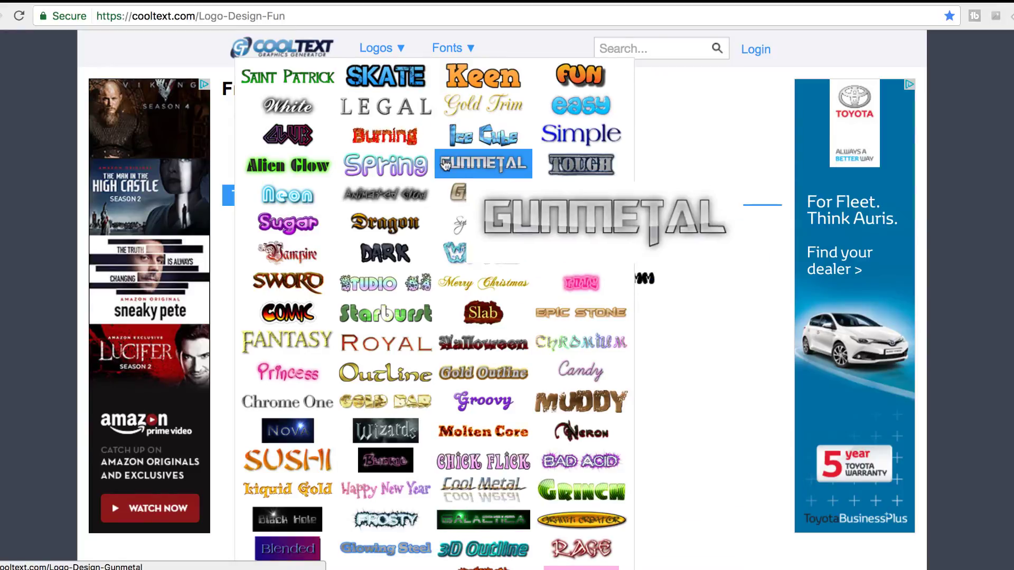
Step: Start a Glossy logo at text size 200, enable Use Text Pattern, and view the textures
left_click(483, 197)
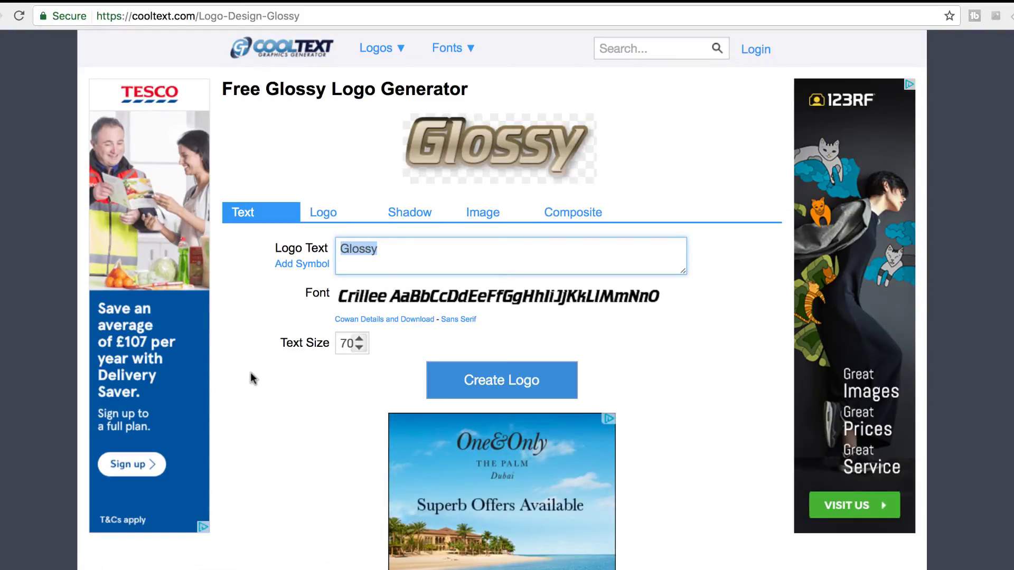
left_click_drag(336, 342, 357, 350)
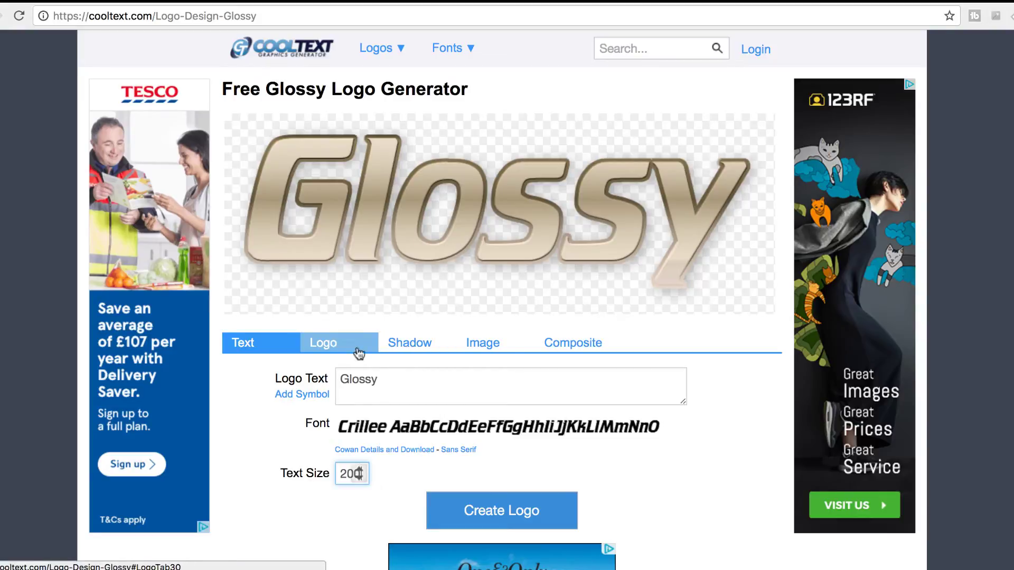
left_click(329, 346)
scroll(559, 397, "down", 1)
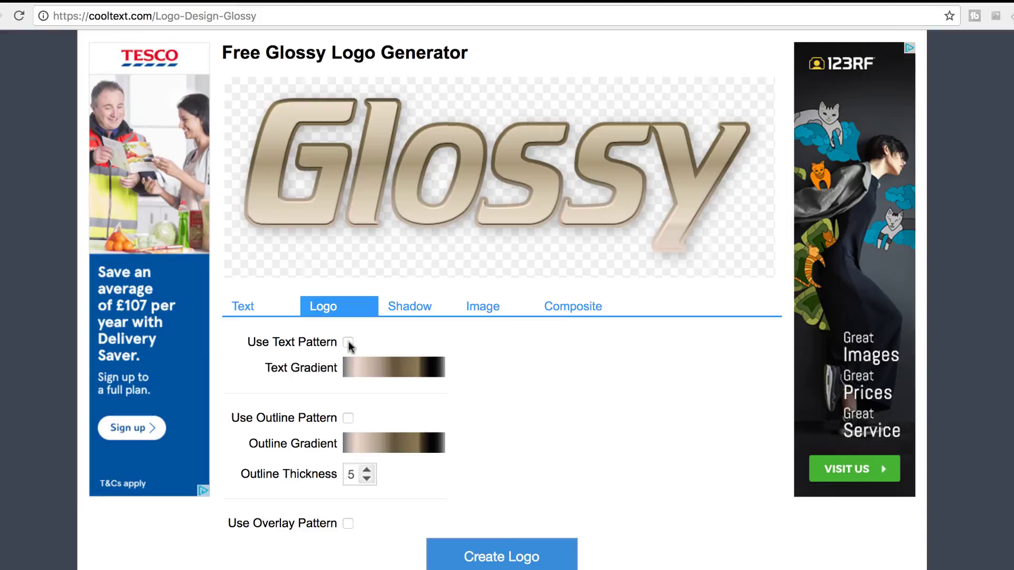
left_click(348, 342)
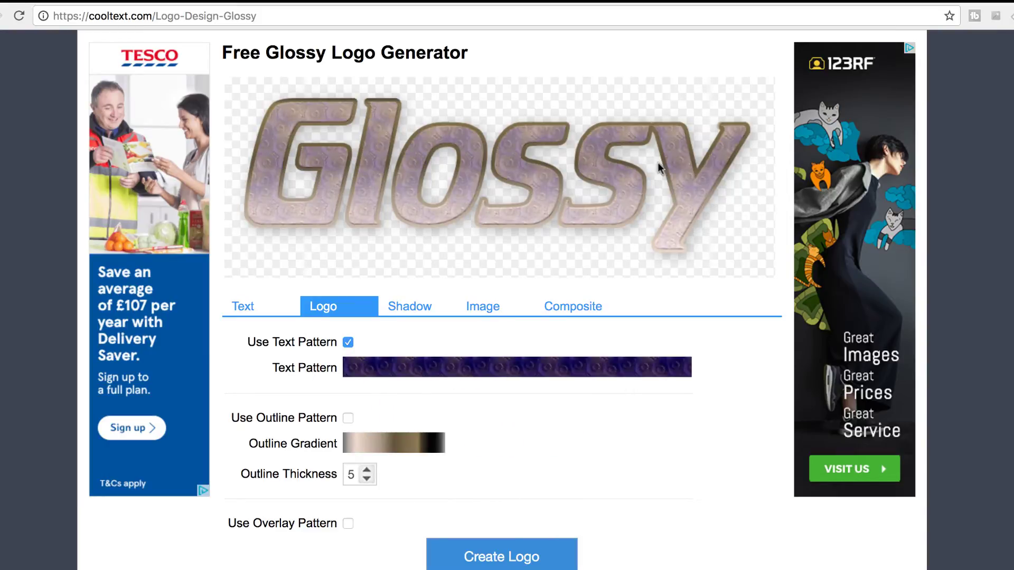
left_click(484, 364)
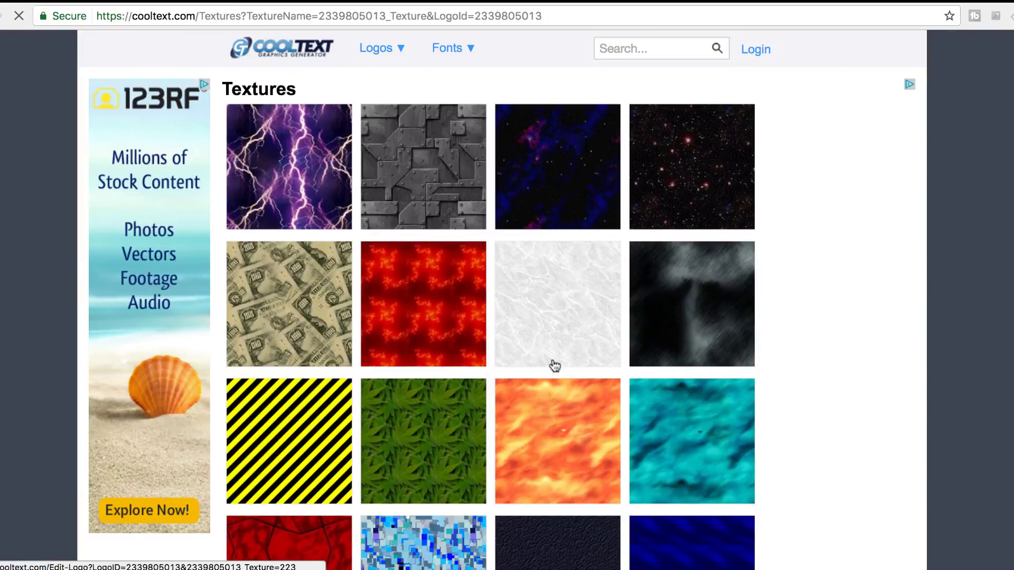
Step: Browse the CoolText Textures page and pick the grass texture for the lettering
scroll(779, 230, "down", 4)
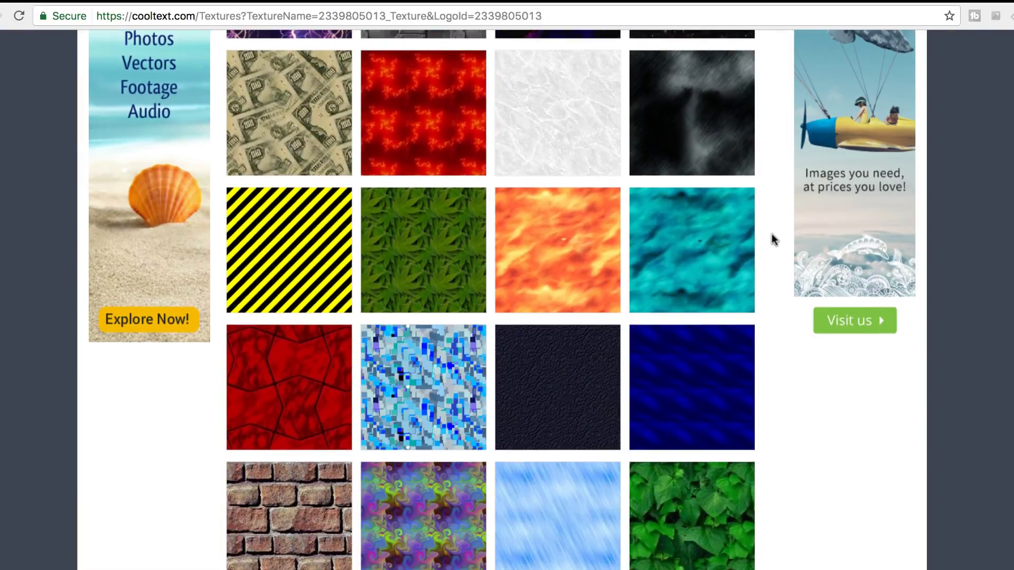
scroll(771, 239, "down", 10)
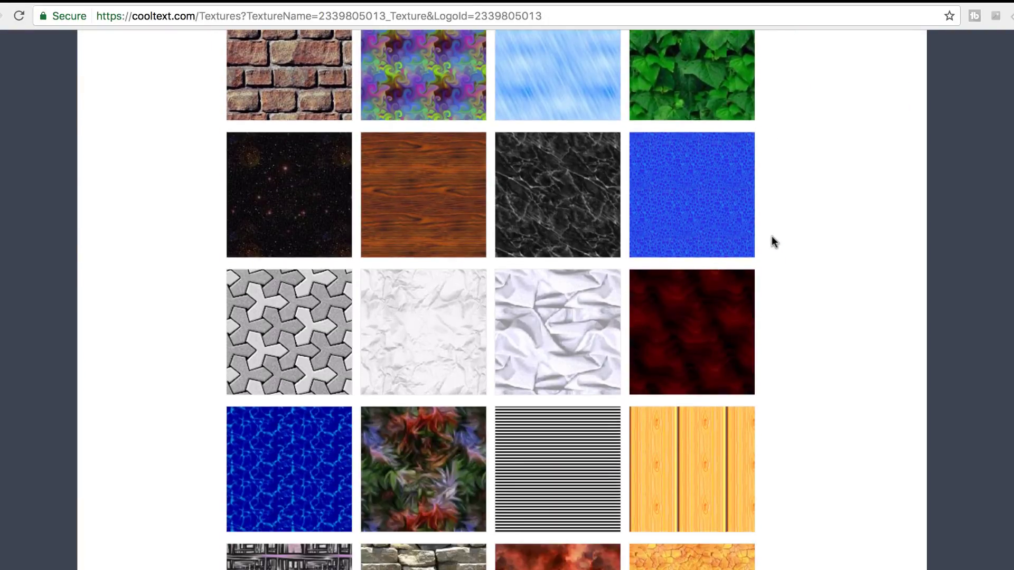
scroll(772, 241, "down", 5)
scroll(772, 242, "down", 5)
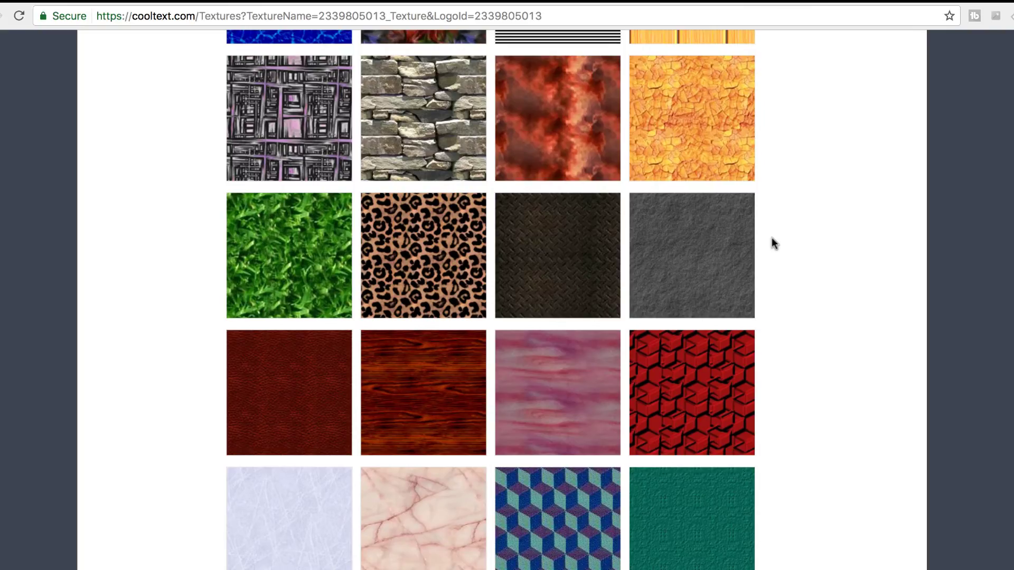
scroll(771, 239, "down", 10)
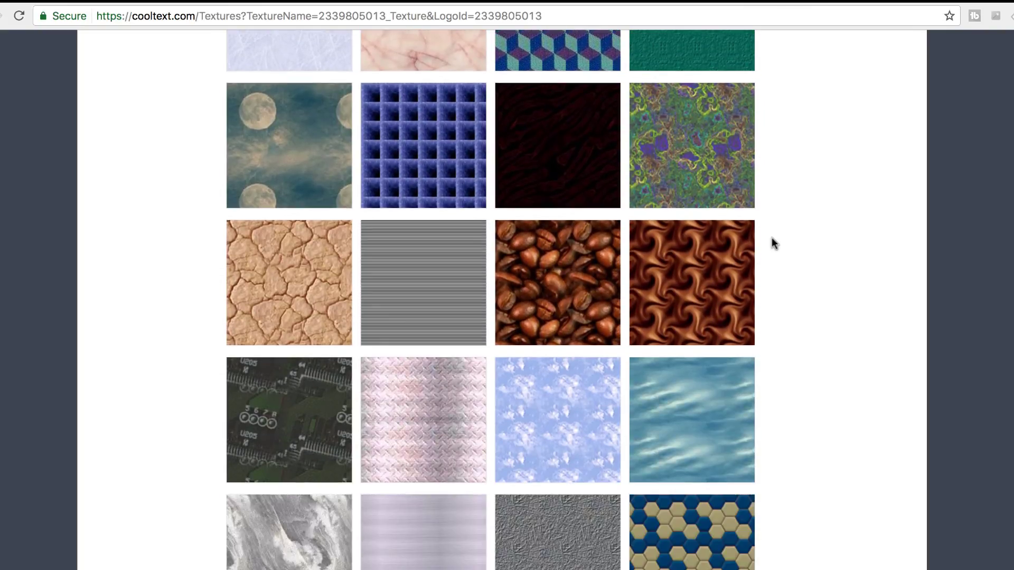
scroll(772, 243, "down", 4)
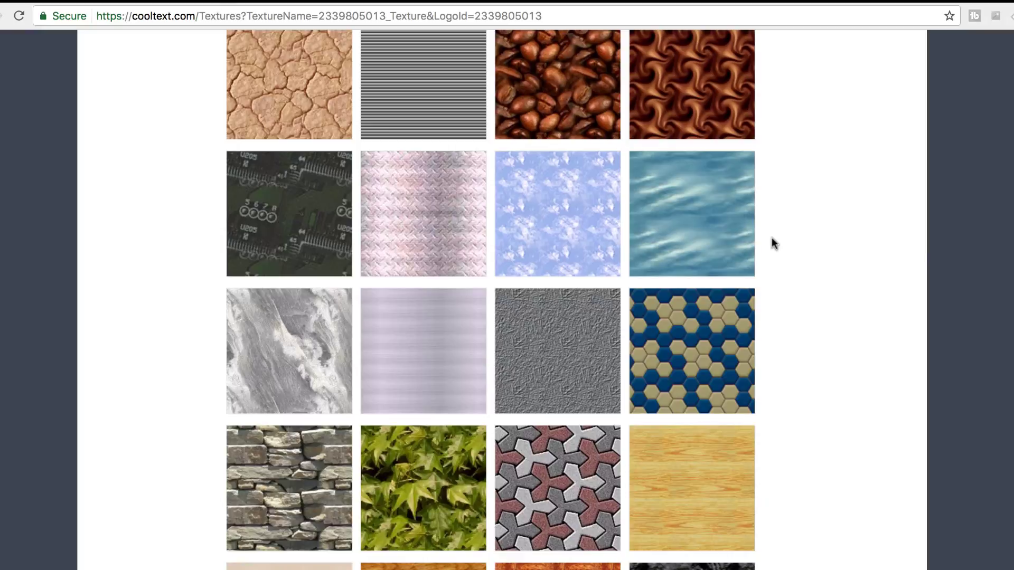
scroll(772, 243, "up", 1)
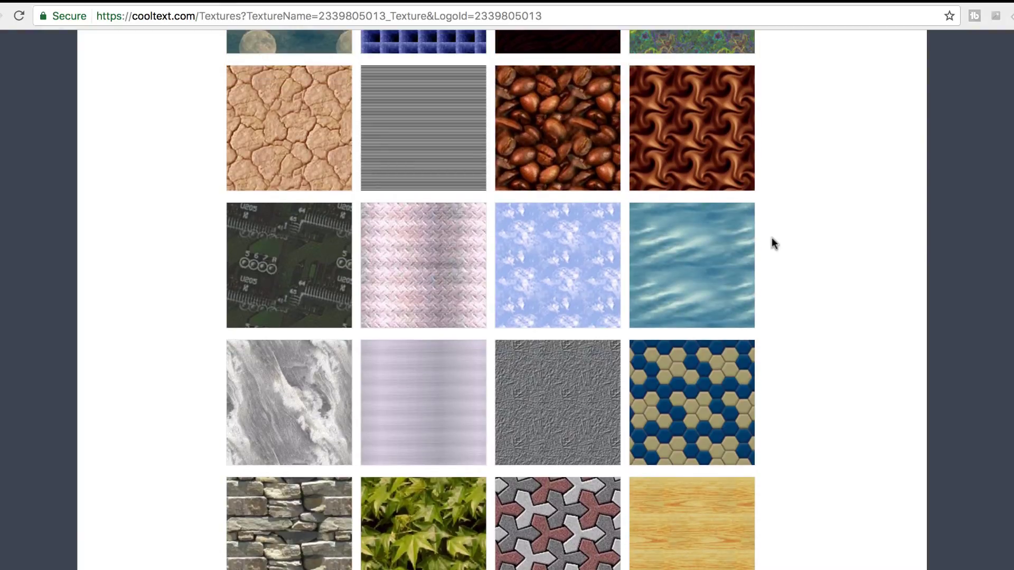
scroll(772, 238, "down", 10)
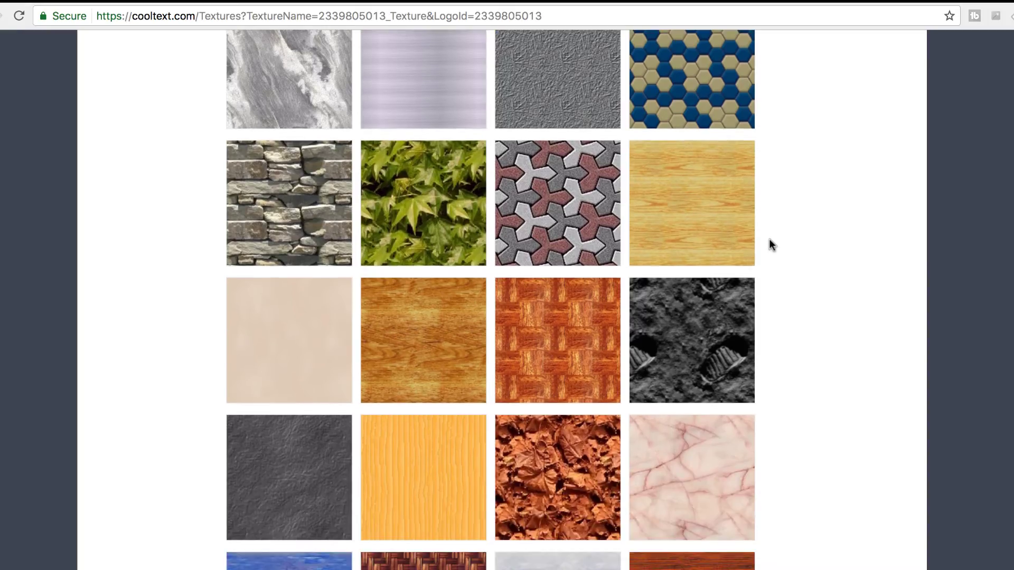
scroll(768, 240, "down", 6)
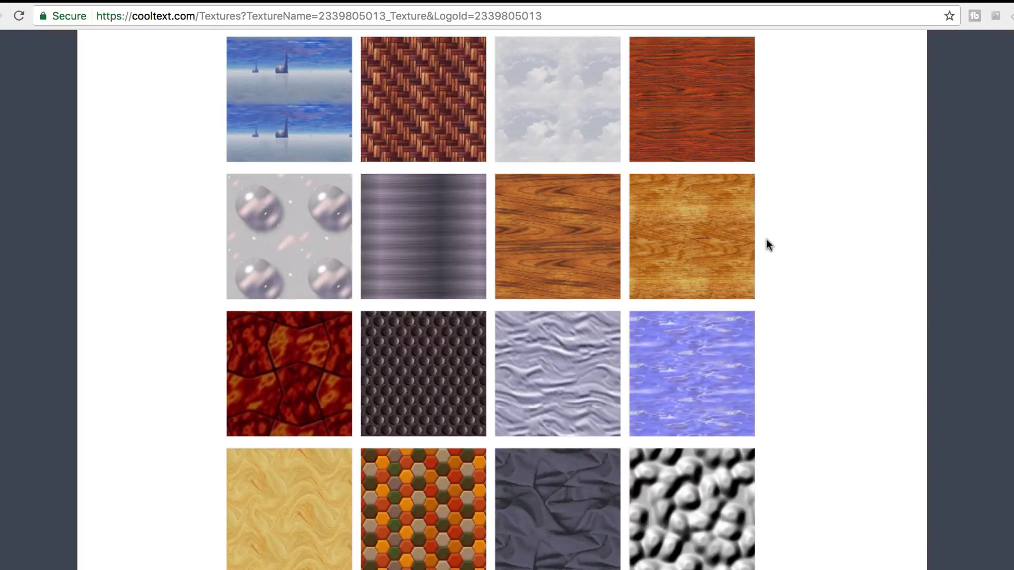
scroll(766, 240, "up", 8)
scroll(768, 242, "up", 20)
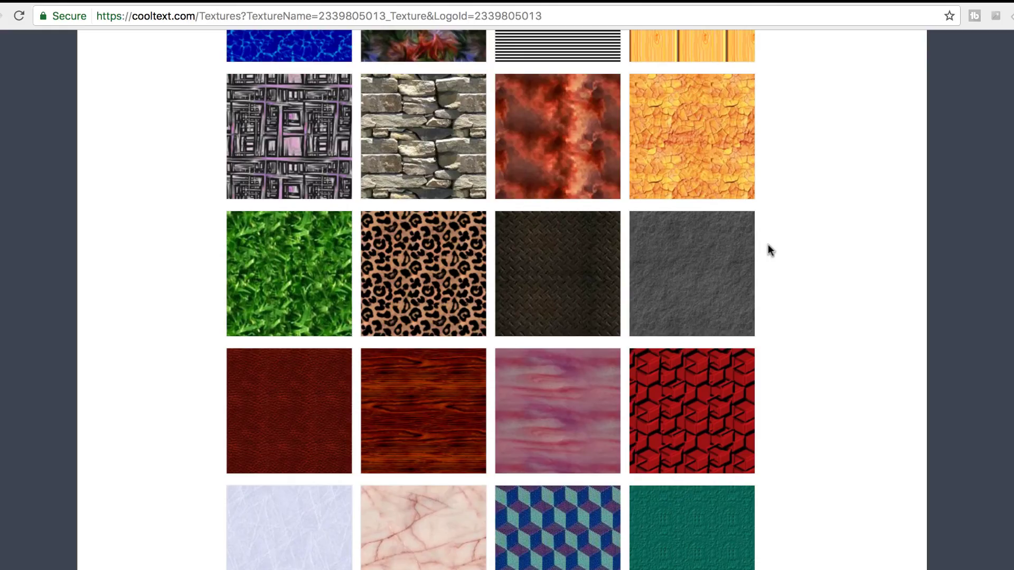
scroll(768, 245, "up", 10)
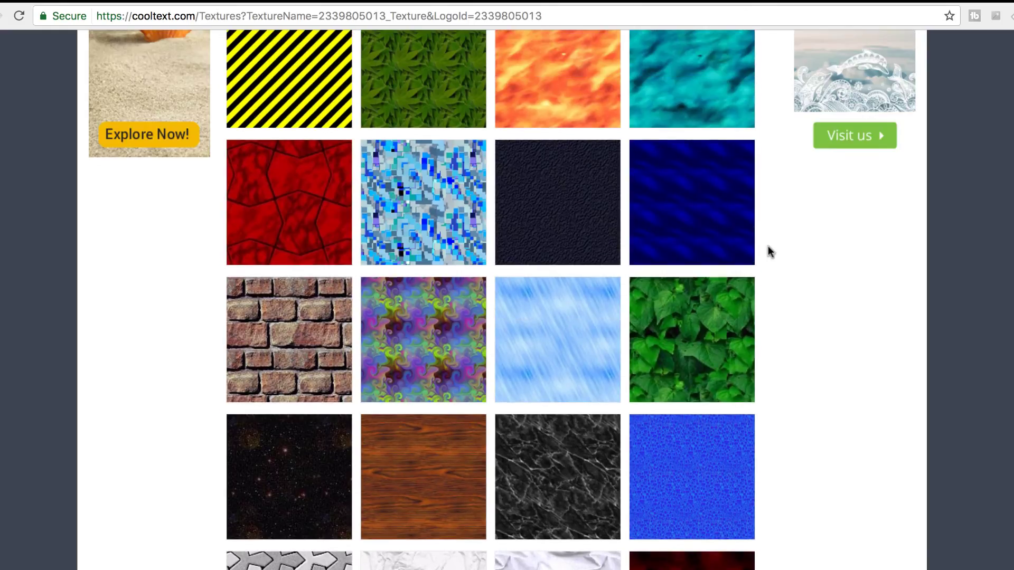
scroll(768, 246, "up", 6)
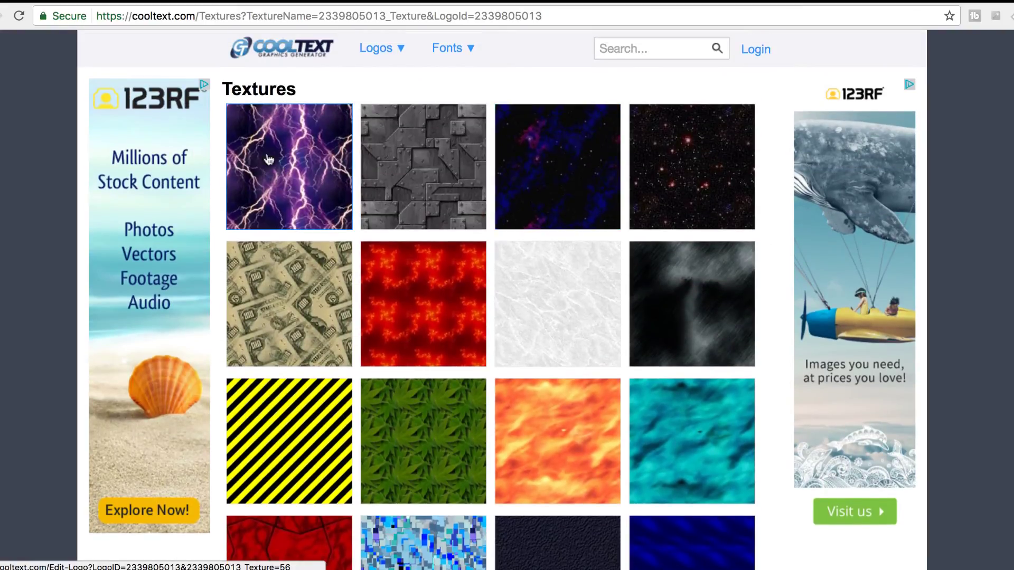
scroll(325, 218, "down", 4)
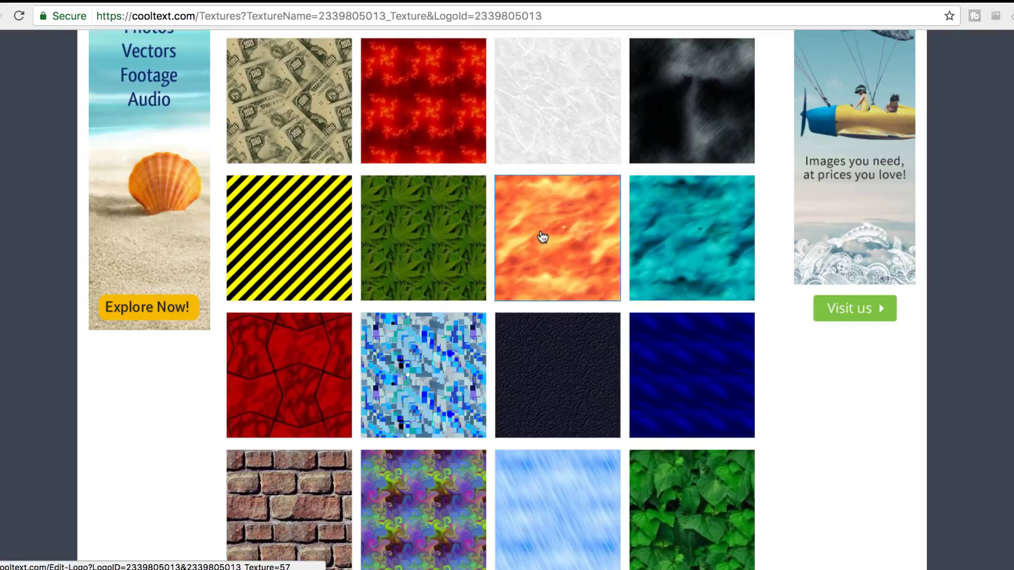
scroll(554, 280, "down", 7)
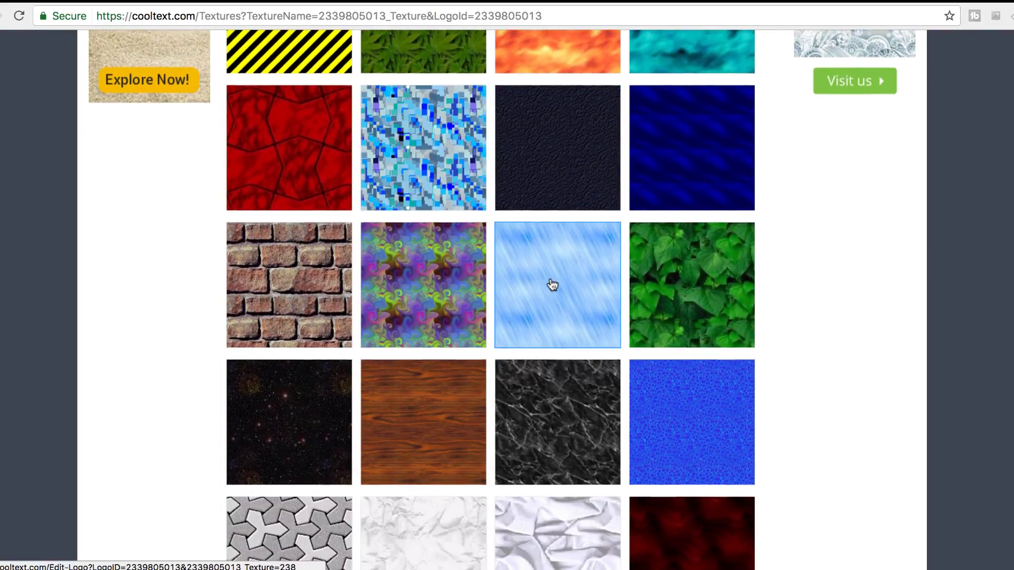
scroll(552, 285, "down", 8)
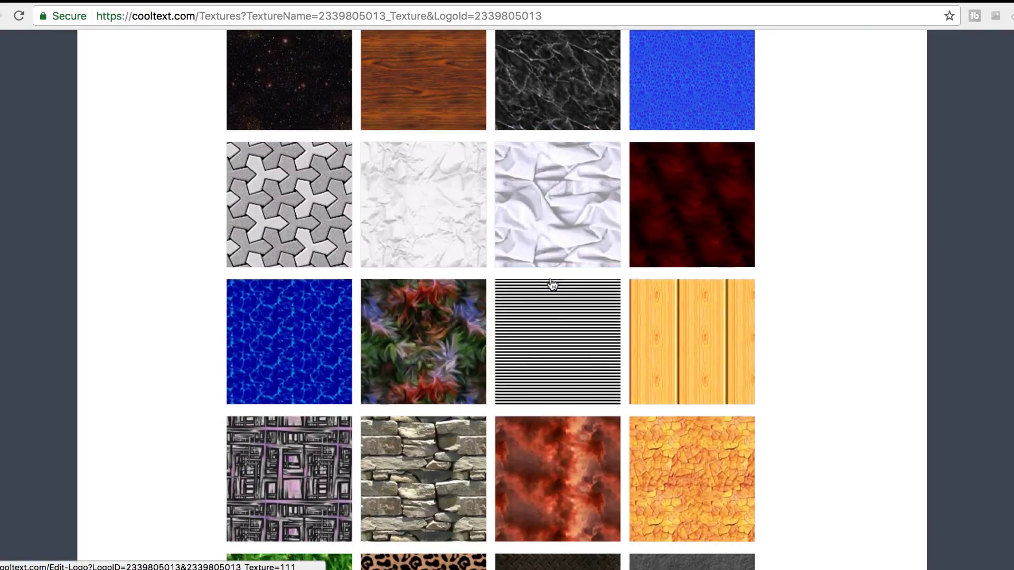
scroll(552, 285, "down", 6)
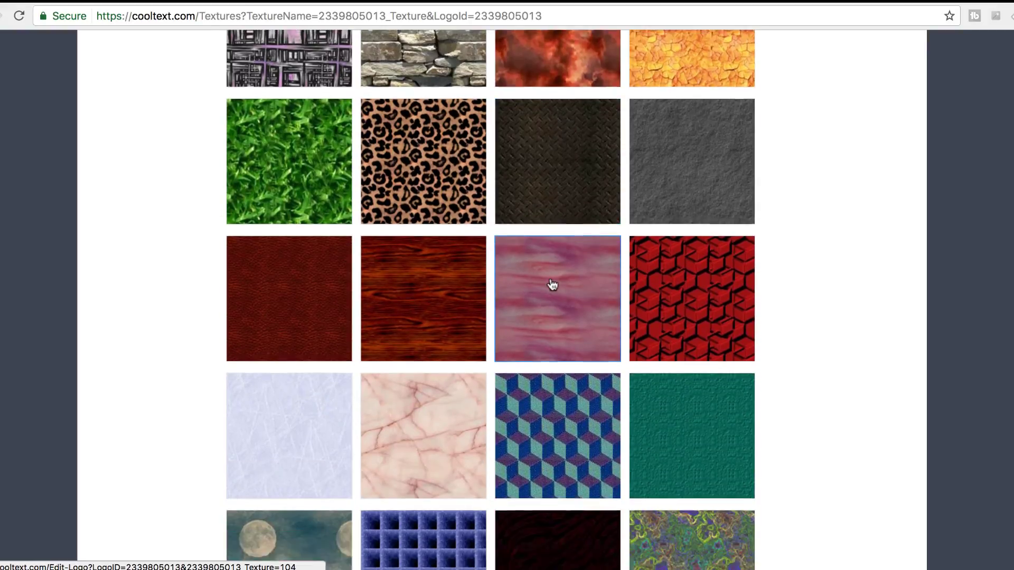
scroll(549, 287, "up", 2)
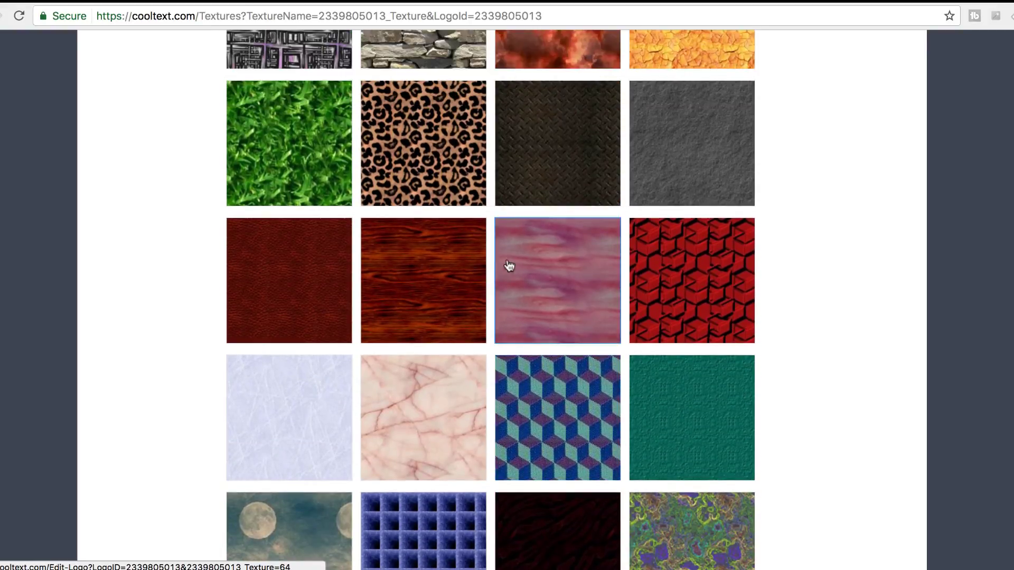
left_click(267, 141)
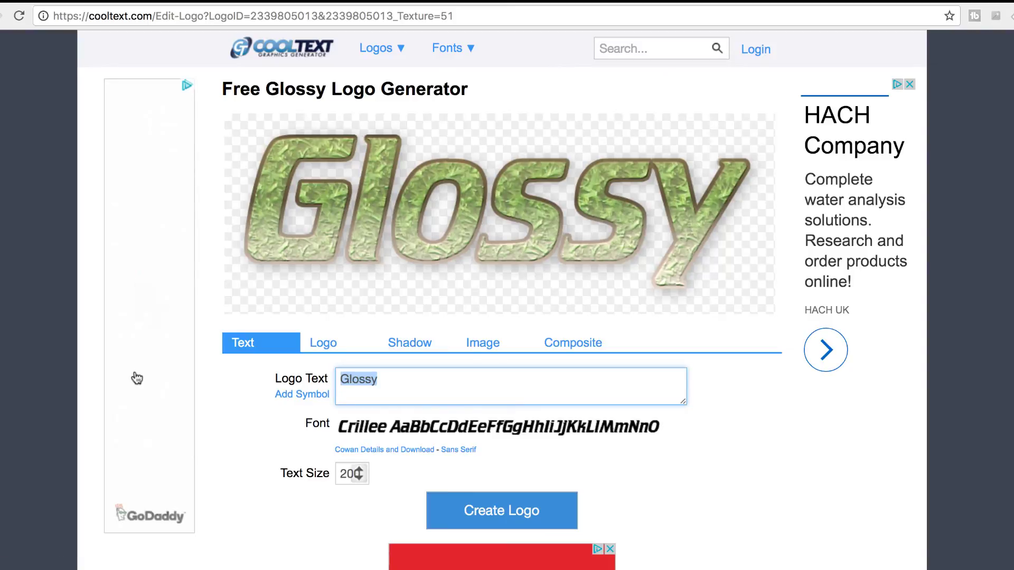
Step: Set the Glossy logo's Text Pattern to the red fiery texture
left_click(334, 346)
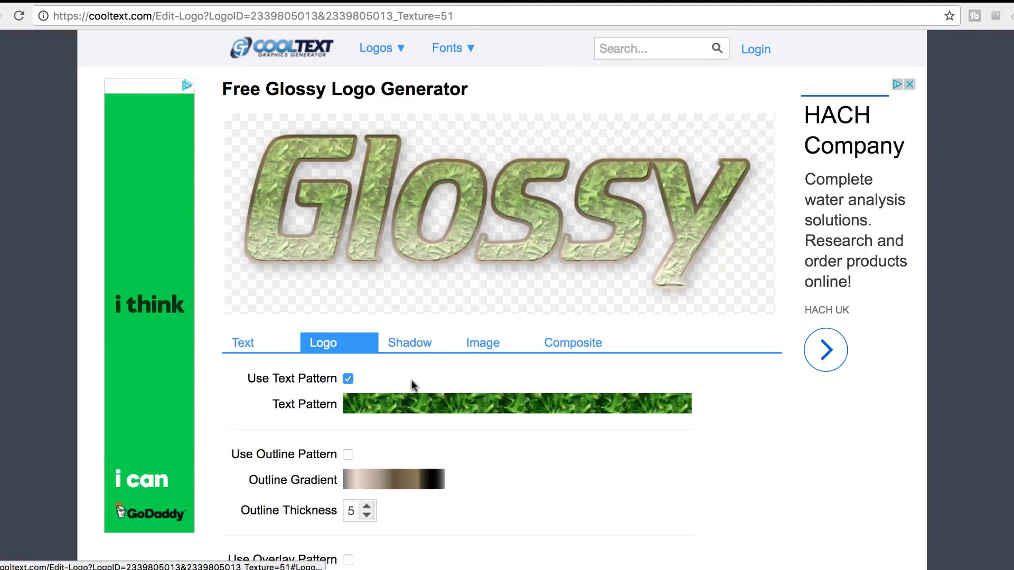
left_click(412, 405)
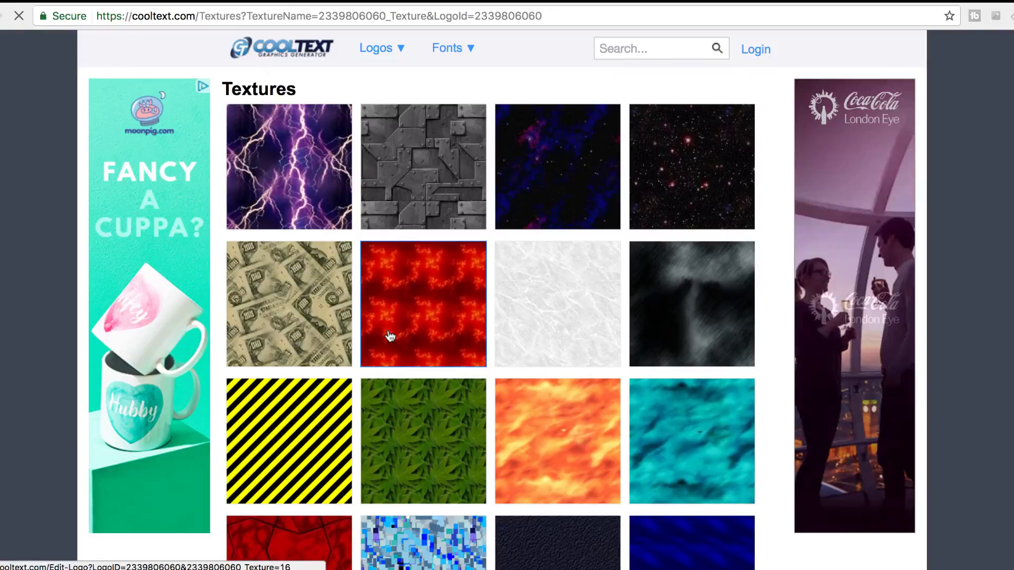
left_click(417, 308)
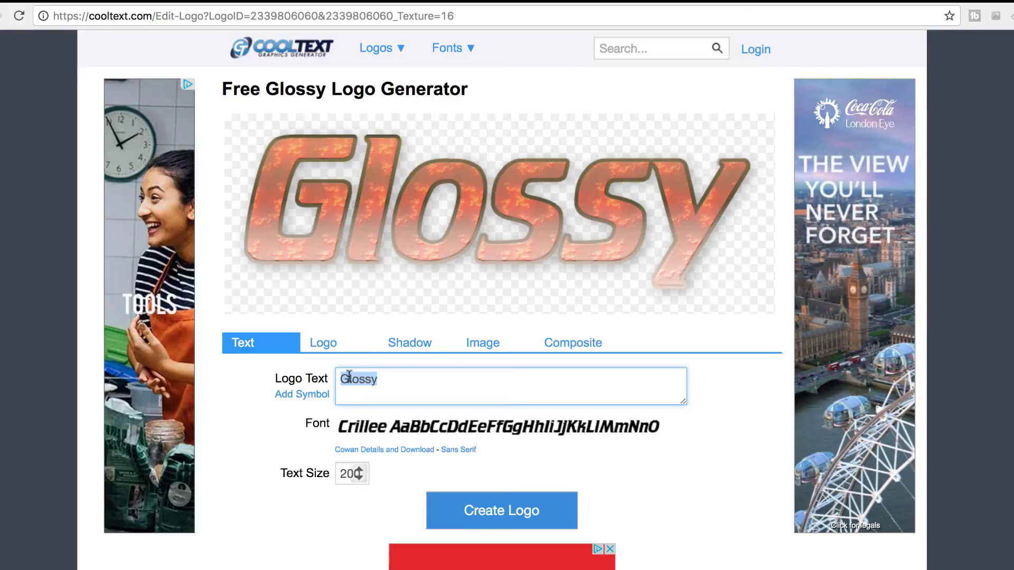
Step: Raise the logo's Outline Thickness to 8
left_click(326, 349)
scroll(433, 485, "down", 1)
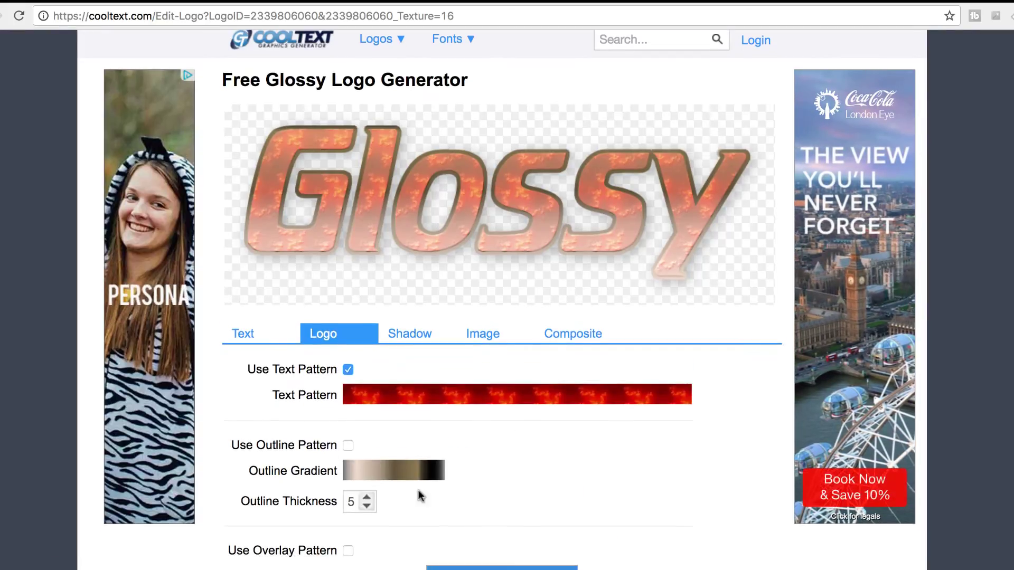
left_click(367, 498)
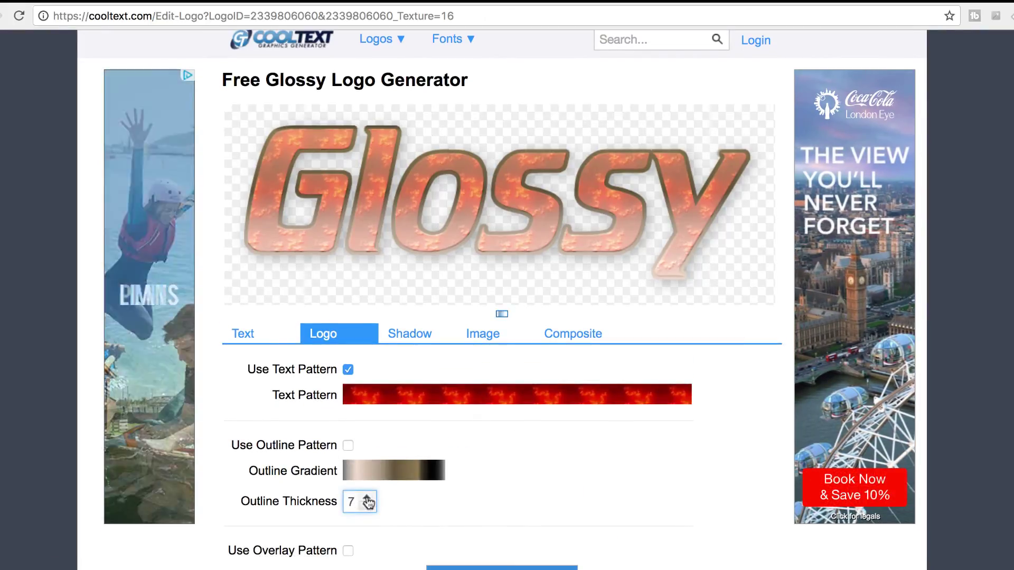
left_click(367, 498)
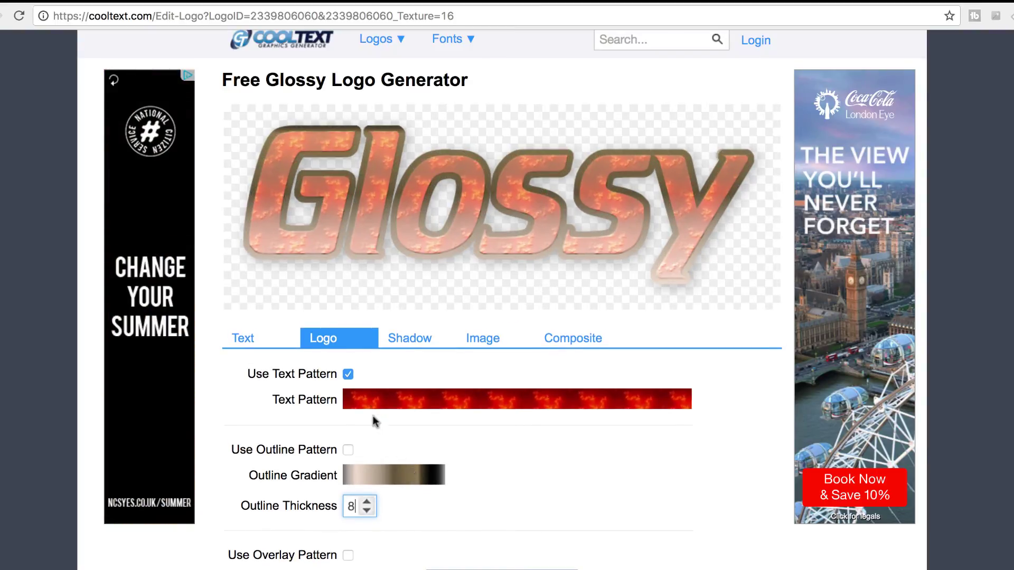
Step: Add a Light Blur shadow with offset 7 by 6 and opacity 80
scroll(483, 425, "down", 1)
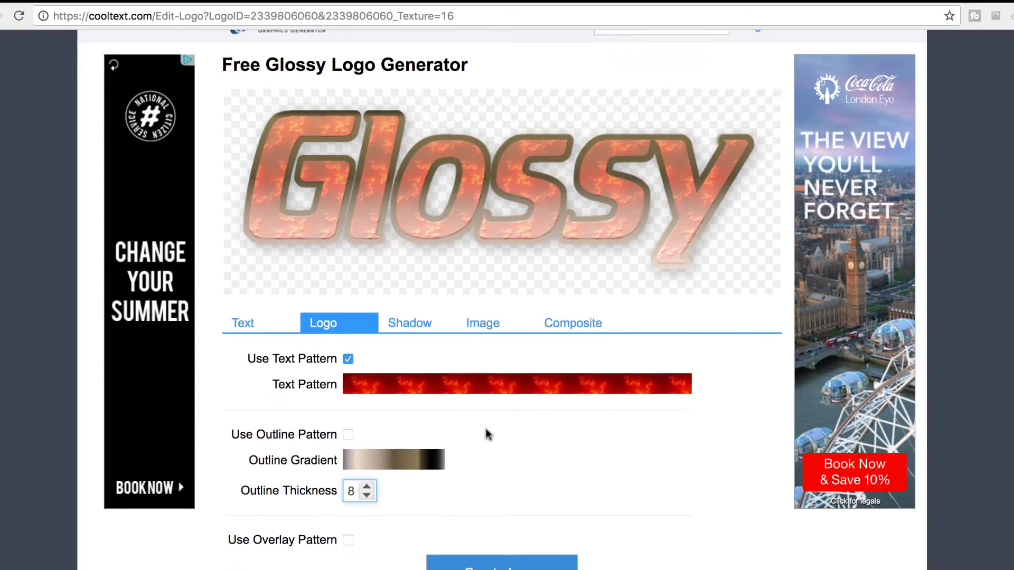
left_click(424, 323)
left_click(359, 387)
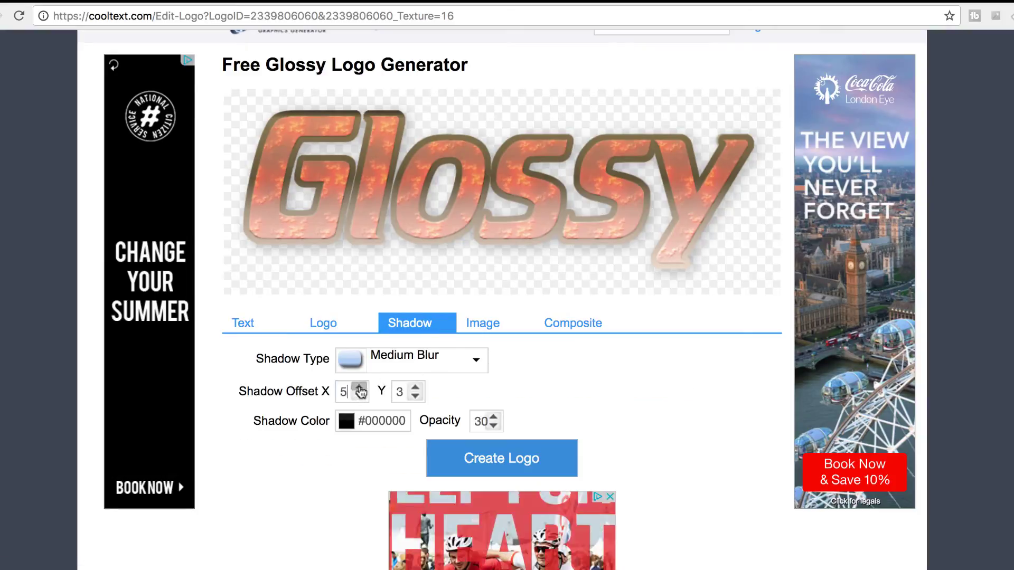
left_click(359, 387)
left_click(359, 387)
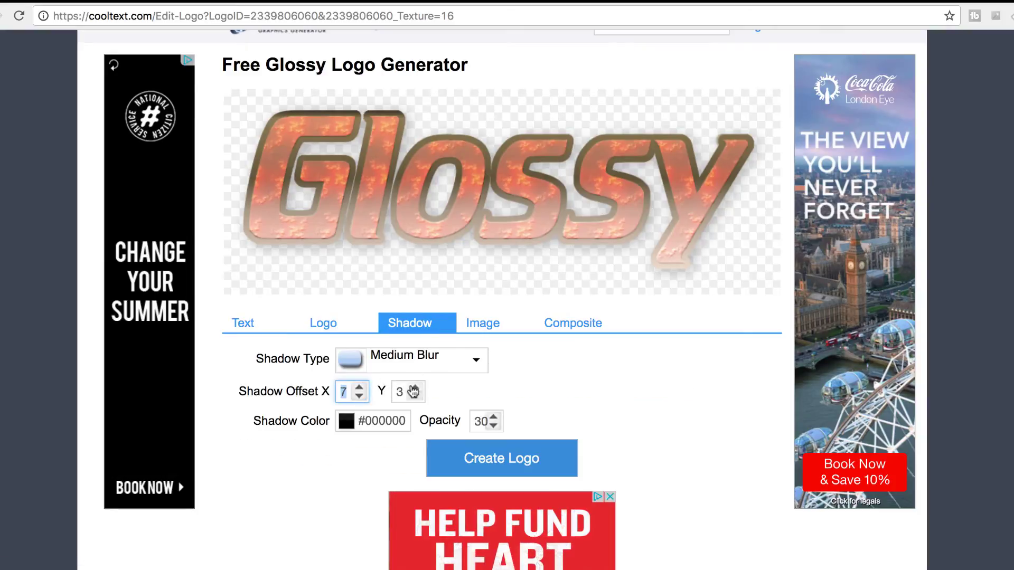
left_click(477, 369)
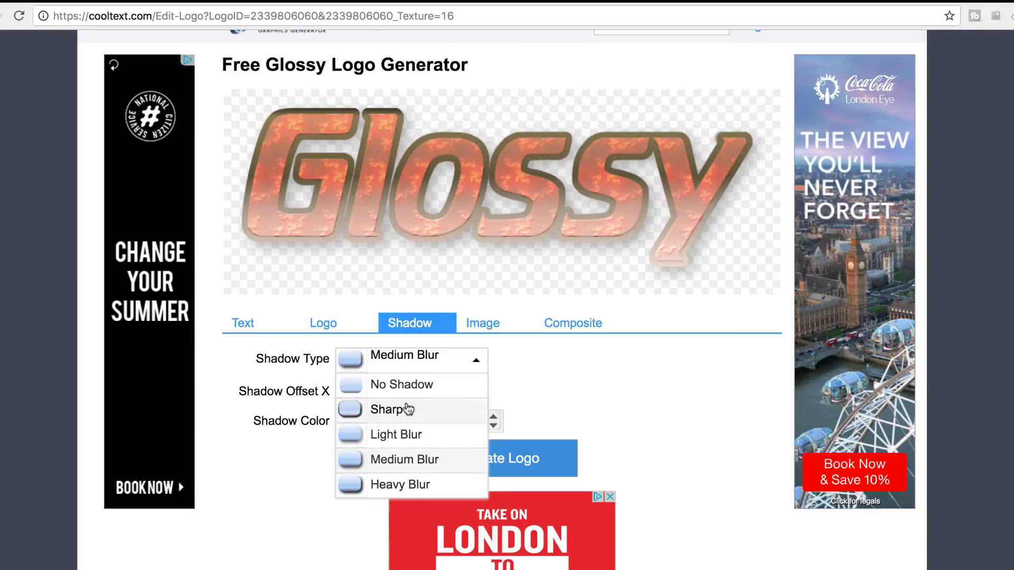
left_click(400, 435)
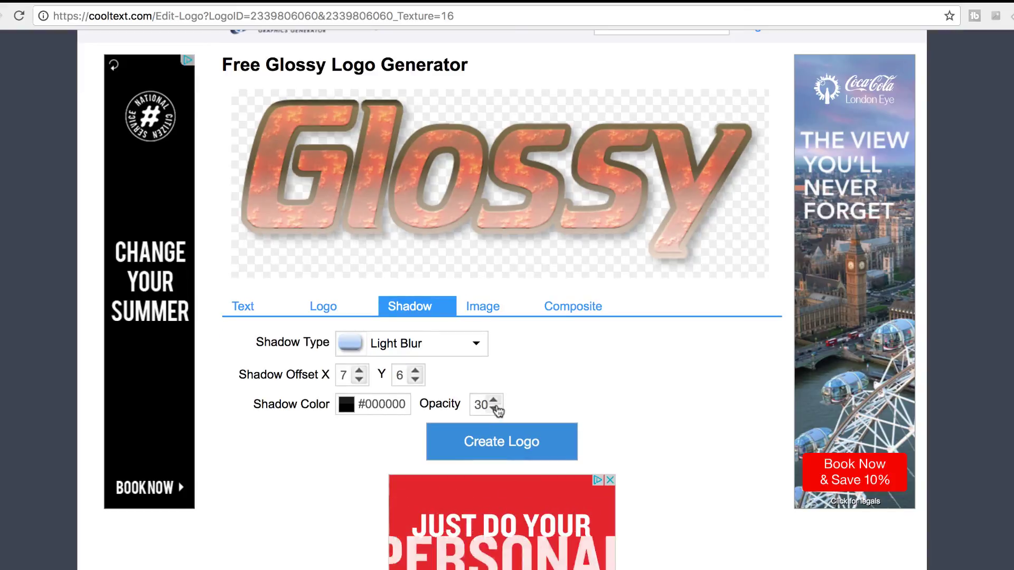
left_click(495, 401)
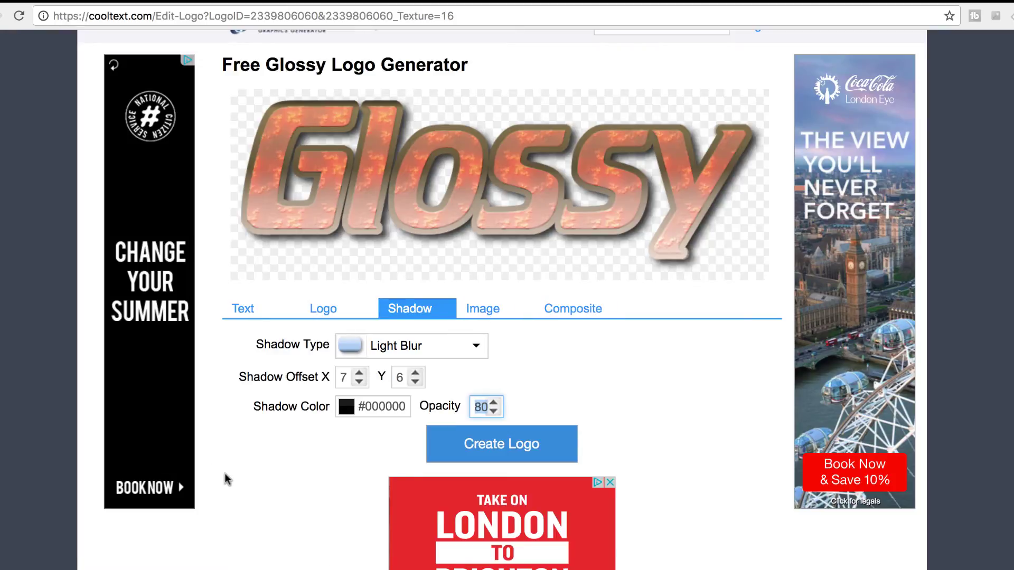
left_click(240, 317)
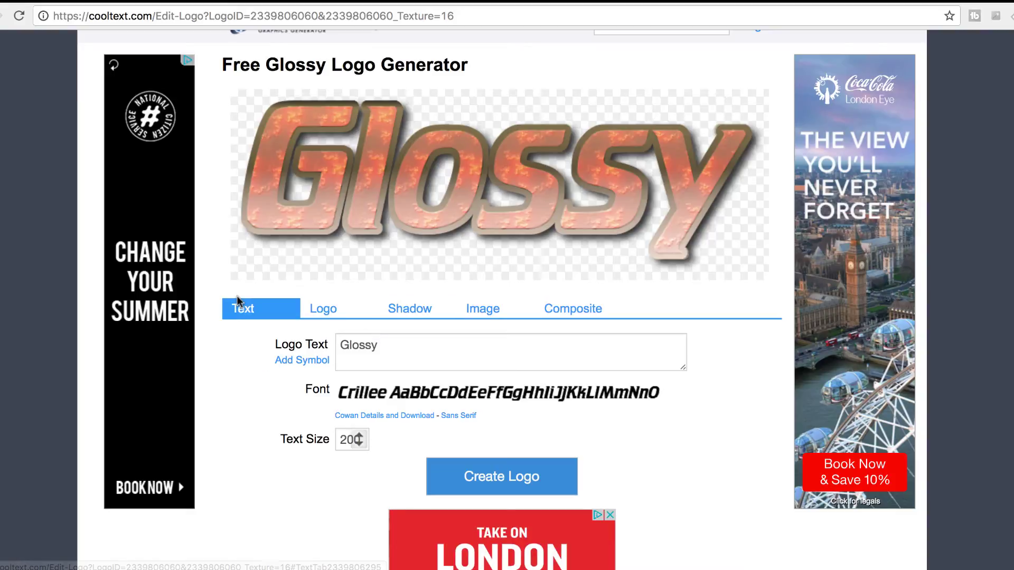
Step: Replace 'Glossy' to render the logo as 'Make', then as 'Awesome'
double_click(393, 345)
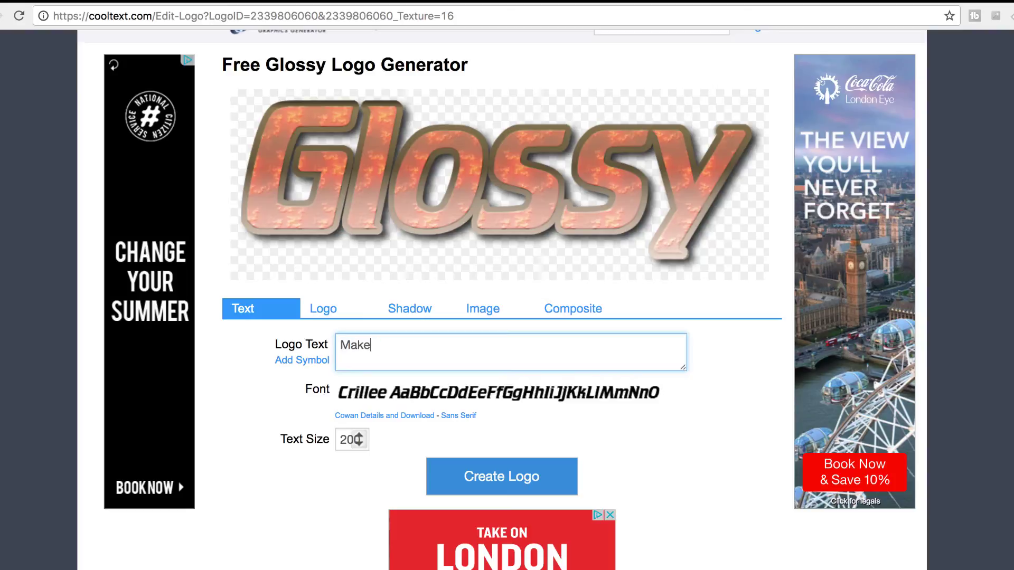
left_click(485, 464)
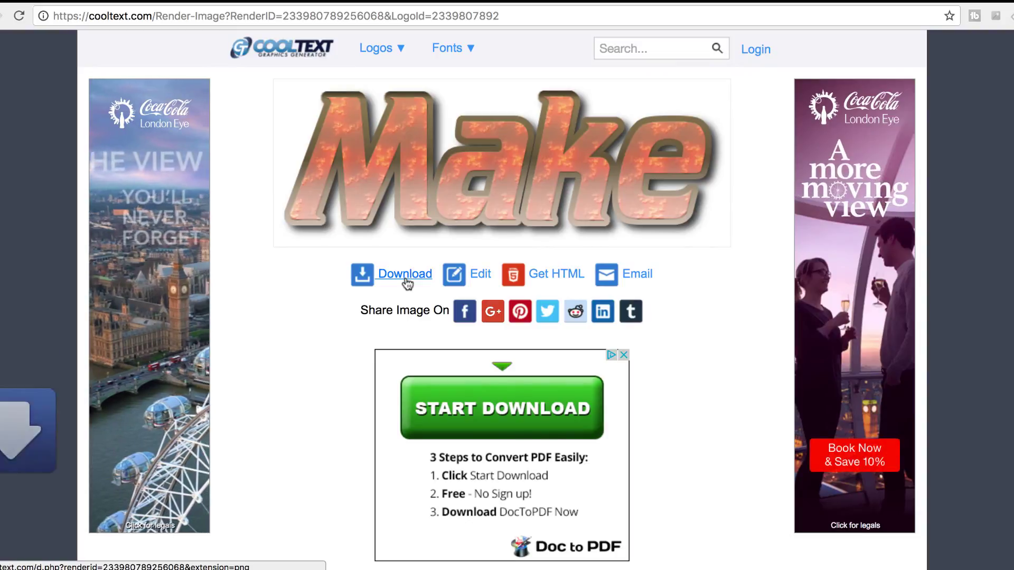
left_click(476, 276)
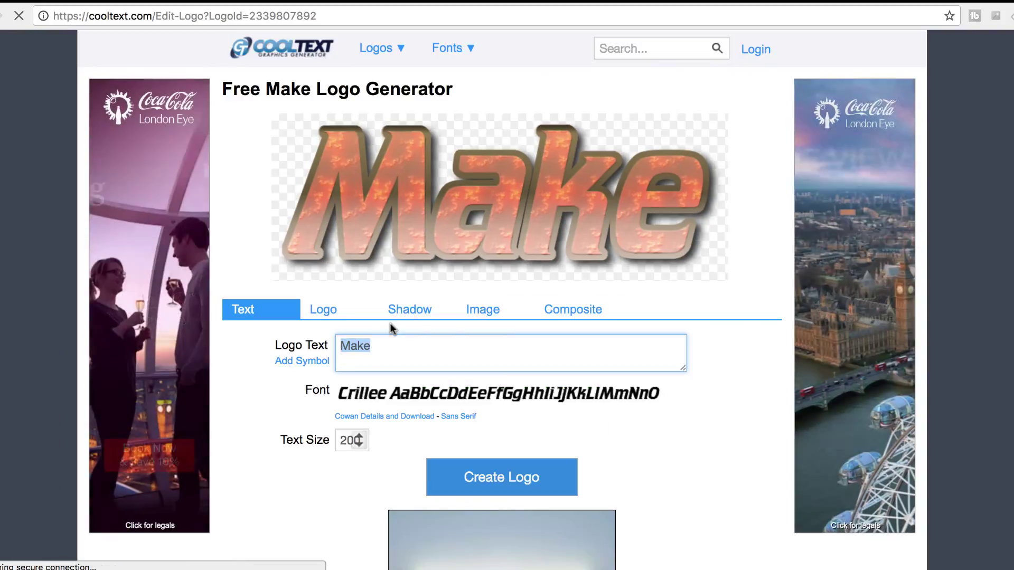
type("Awesome")
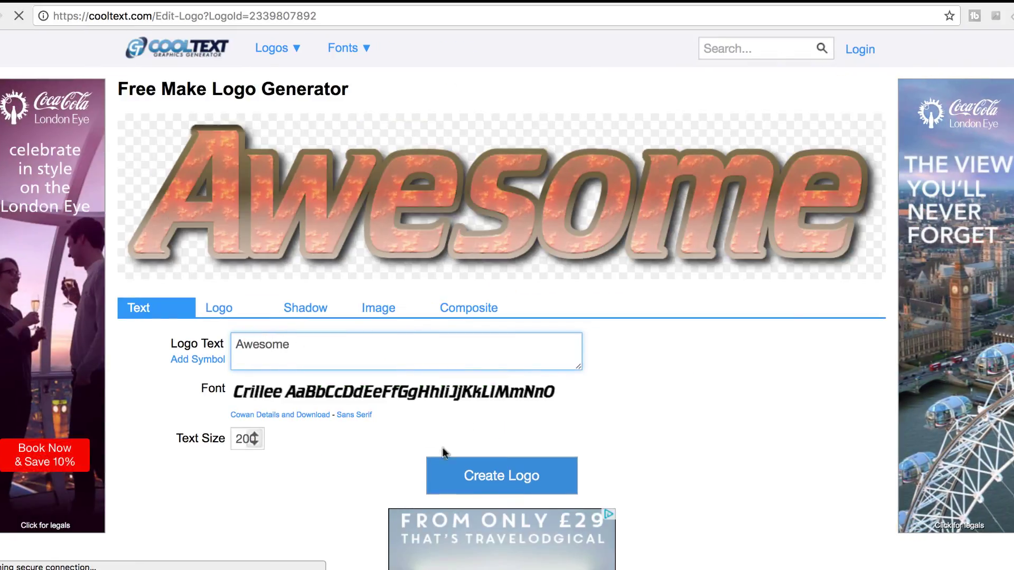
left_click(514, 478)
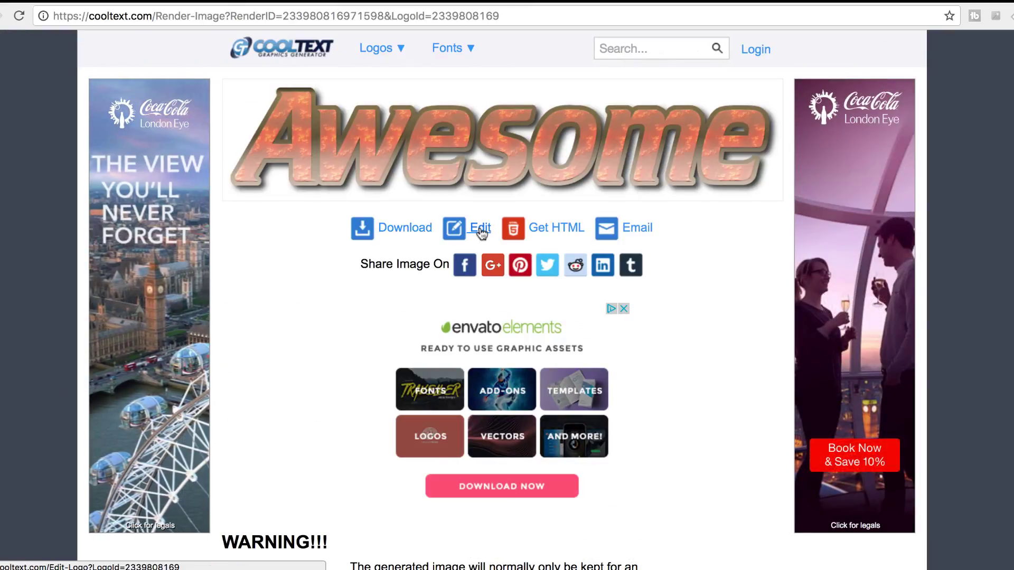
Step: Render and download the 'Thumbnails' logo, then the 'For' logo
left_click(478, 229)
type("Thumbnails")
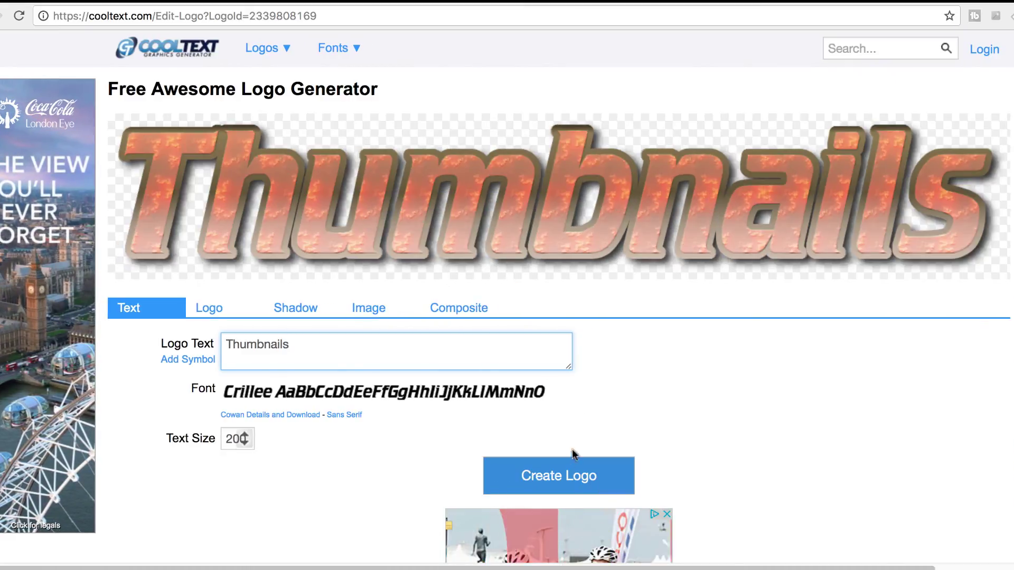
left_click(559, 476)
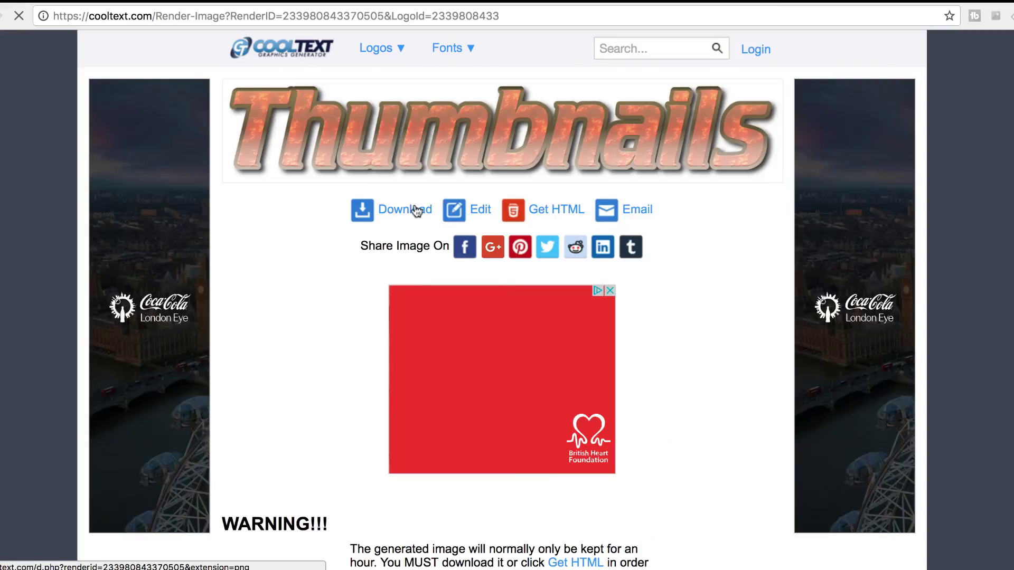
left_click(419, 208)
key("super+Left")
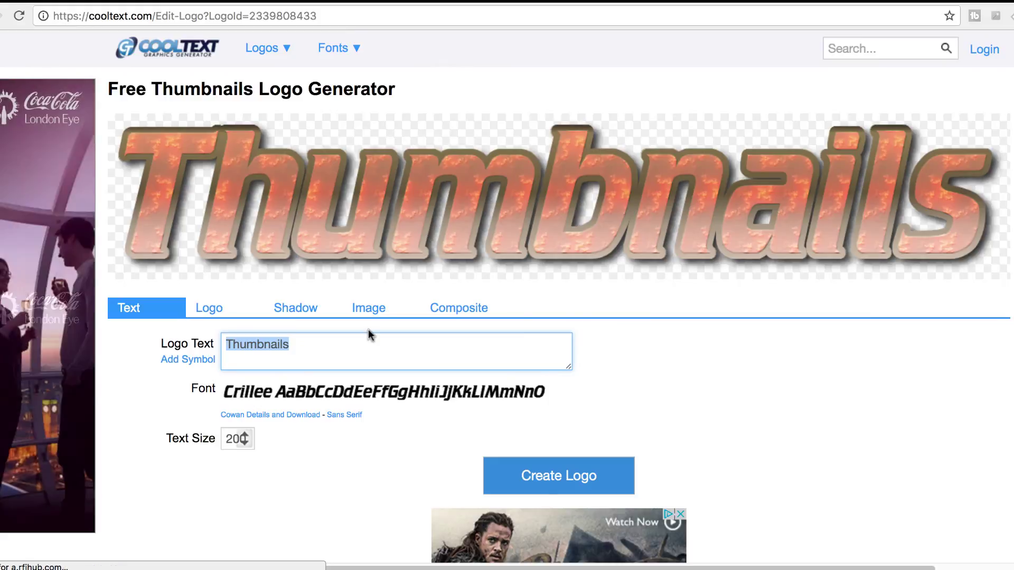
type("For")
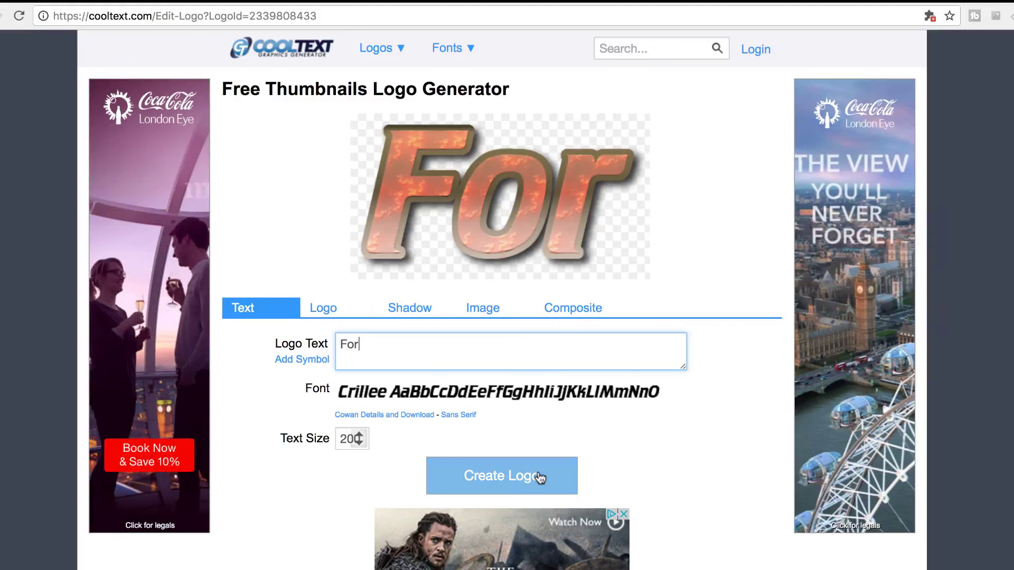
left_click(539, 477)
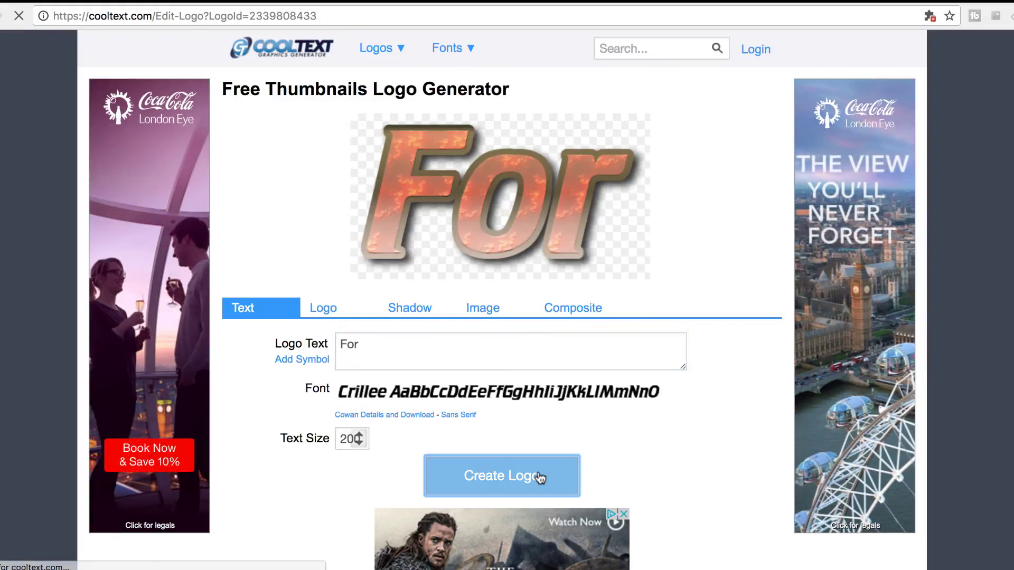
left_click(422, 278)
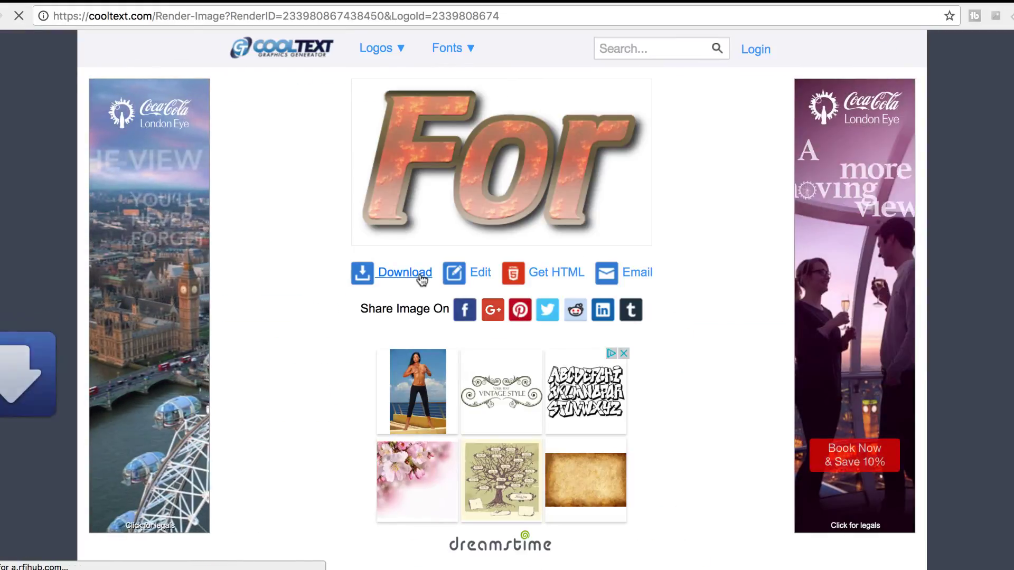
Step: Remake the logo as 'FREE' and download it
left_click(481, 275)
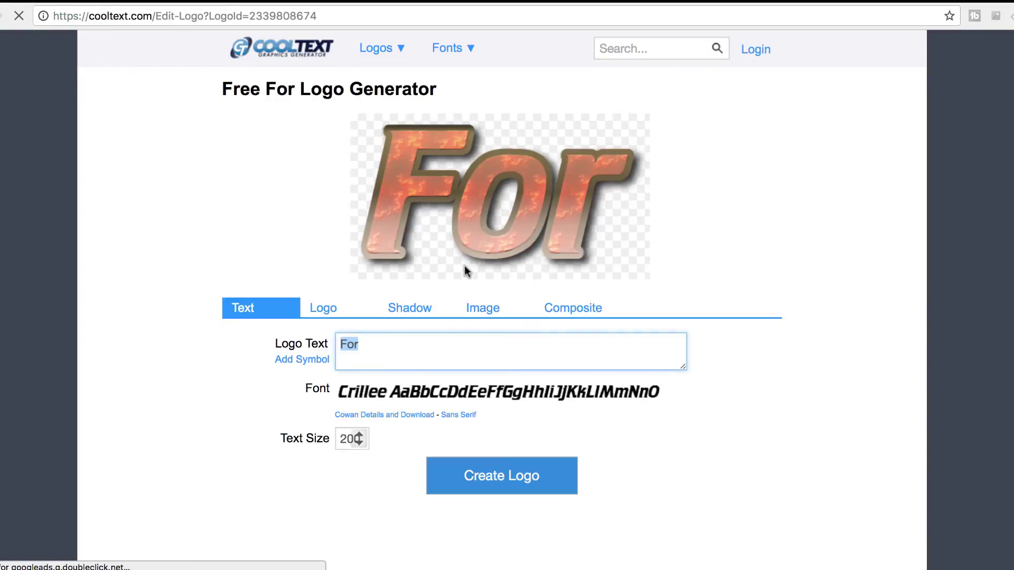
type("FREE")
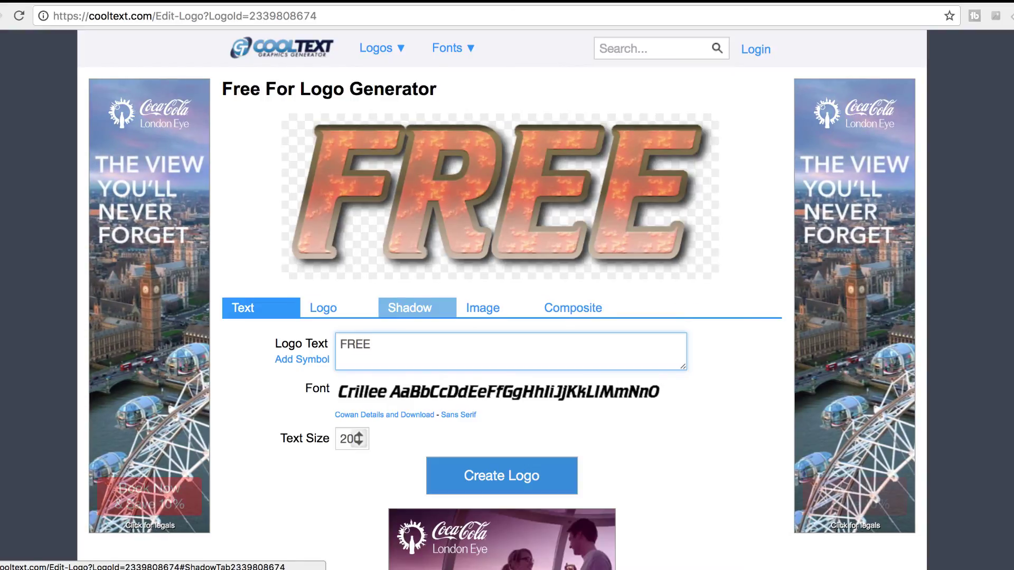
left_click(493, 473)
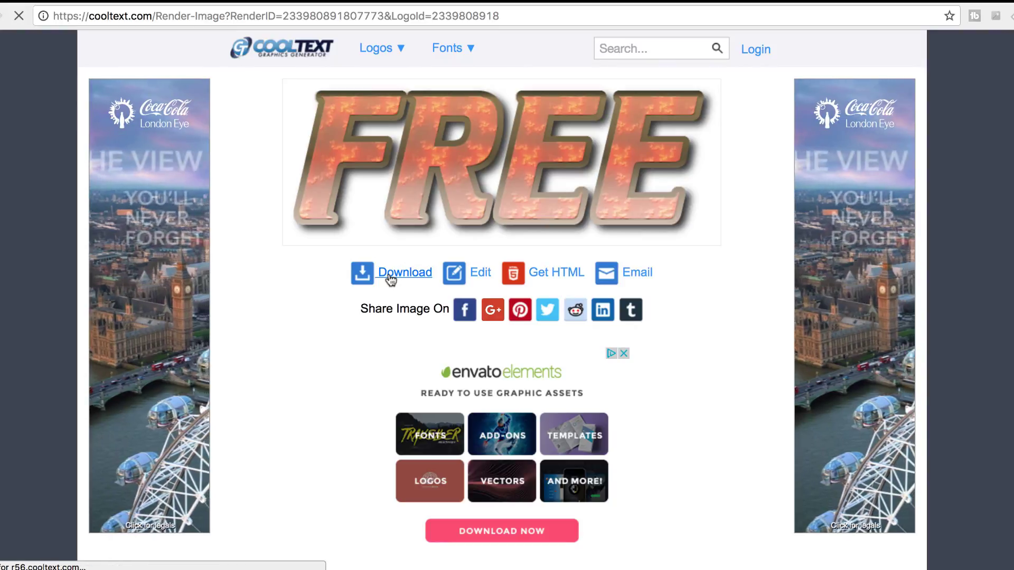
left_click(390, 279)
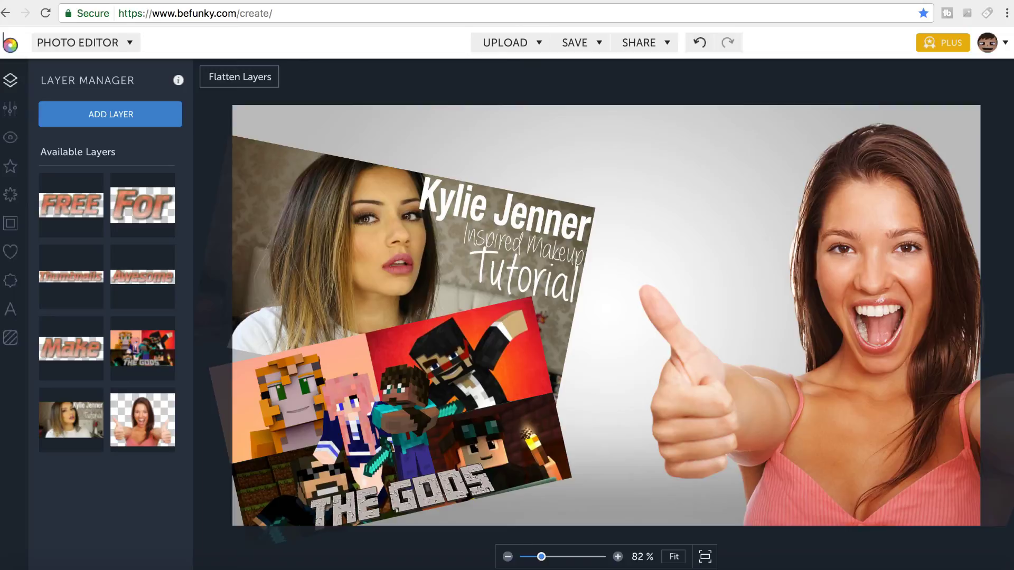
Step: Shrink the Minecraft thumbnail and move it lower, then shrink the Kylie Jenner thumbnail and shift it down-right
left_click(406, 370)
left_click_drag(532, 296, 515, 323)
left_click(559, 226)
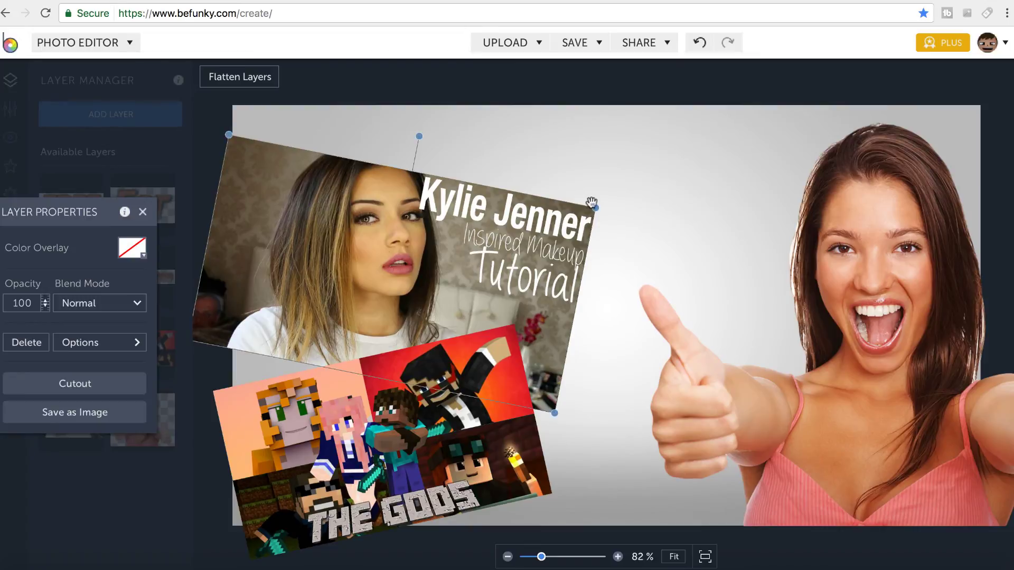
left_click_drag(597, 208, 549, 226)
left_click_drag(469, 267, 491, 285)
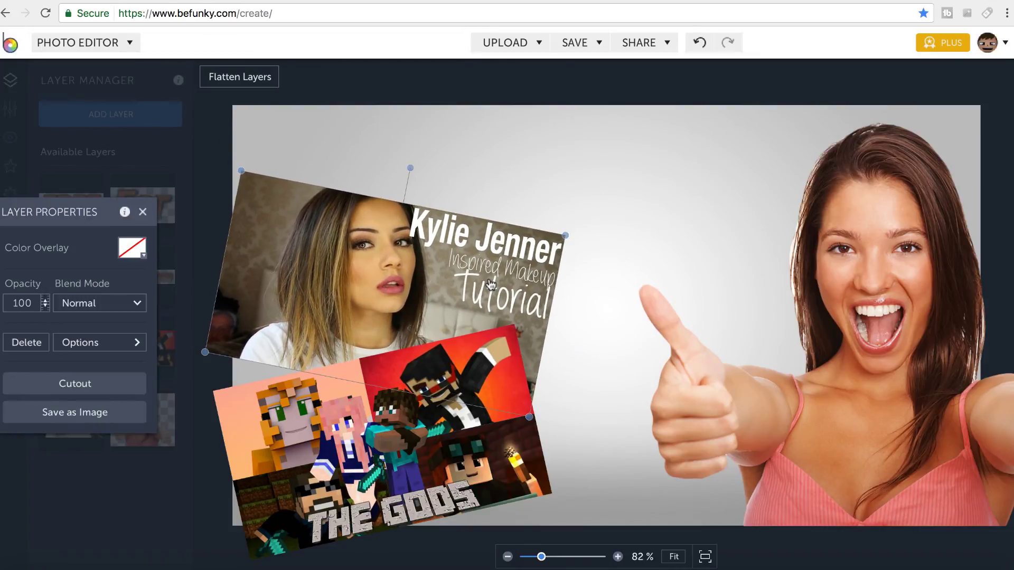
left_click(143, 214)
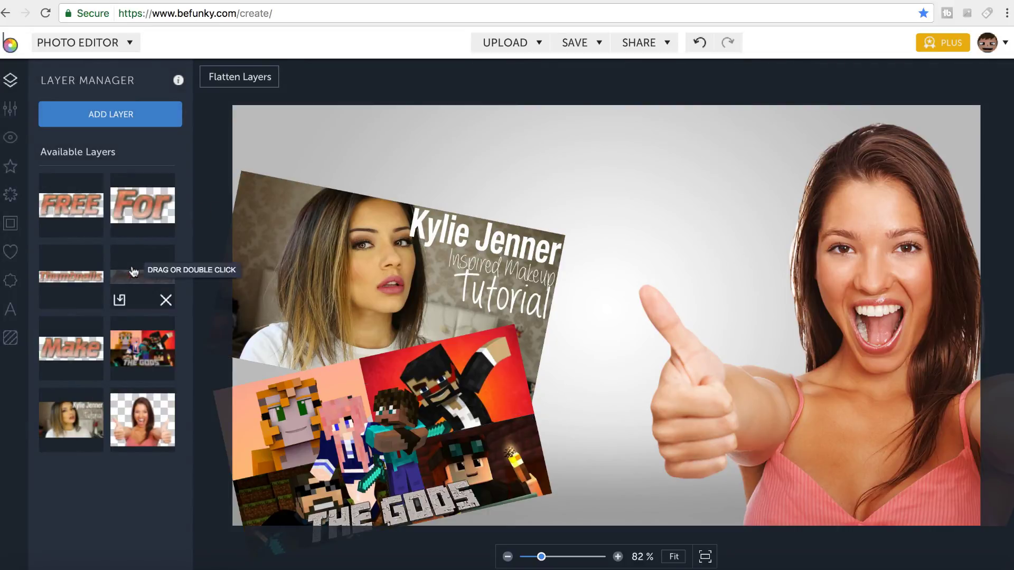
mouse_move(157, 219)
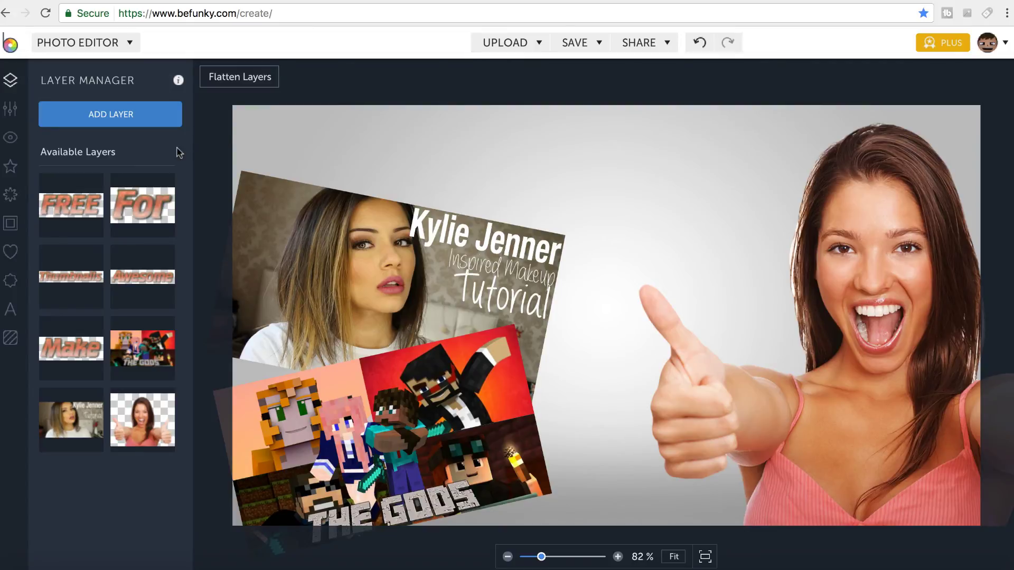
Step: Place 'Awesome' at the canvas top and a smaller 'FREE' right of the Kylie Jenner thumbnail
left_click_drag(142, 277, 351, 131)
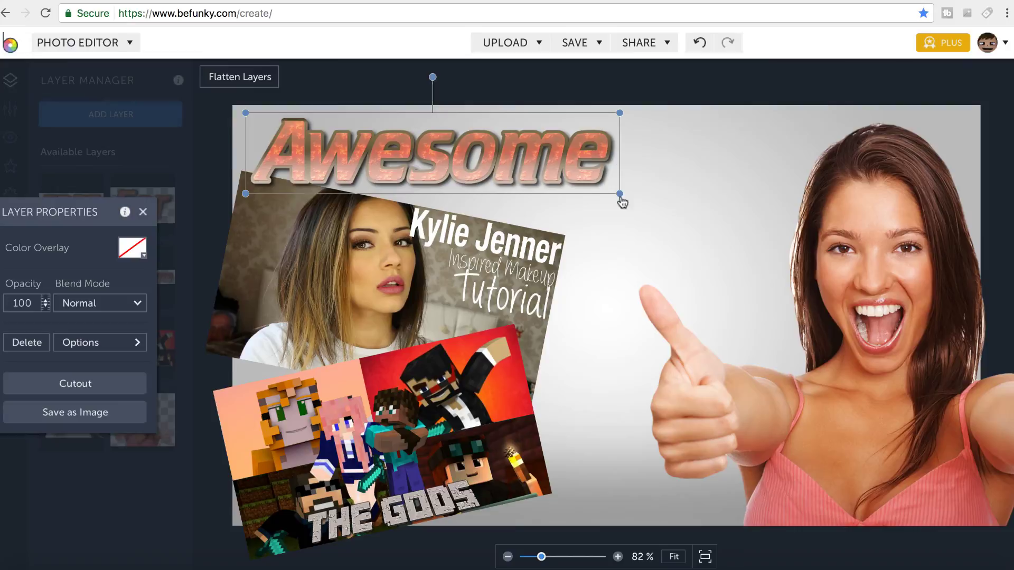
mouse_move(620, 195)
left_mouse_down()
mouse_move(769, 303)
mouse_move(617, 202)
left_mouse_up()
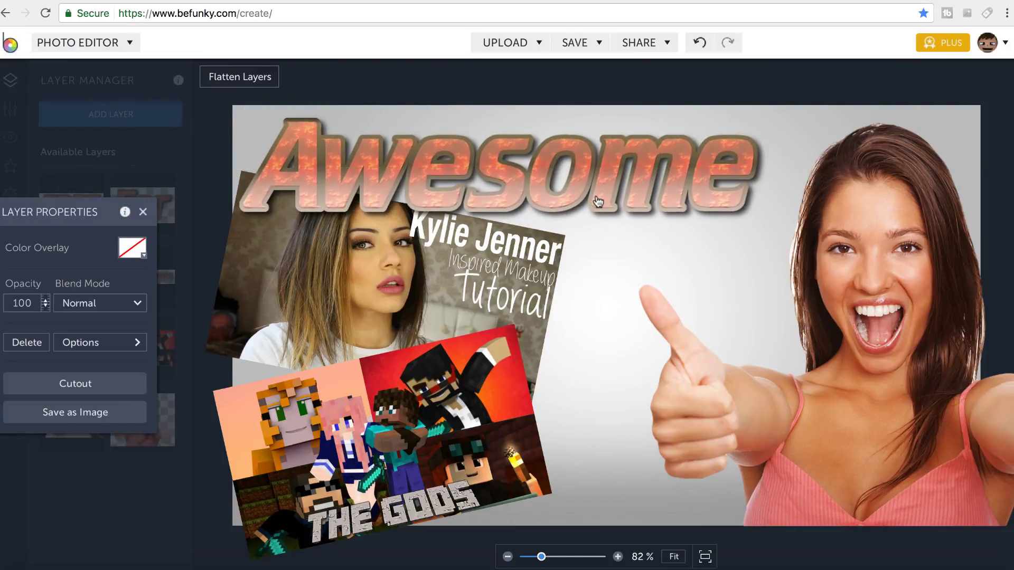
left_click(143, 212)
left_click_drag(78, 201, 628, 267)
left_click_drag(796, 329, 724, 305)
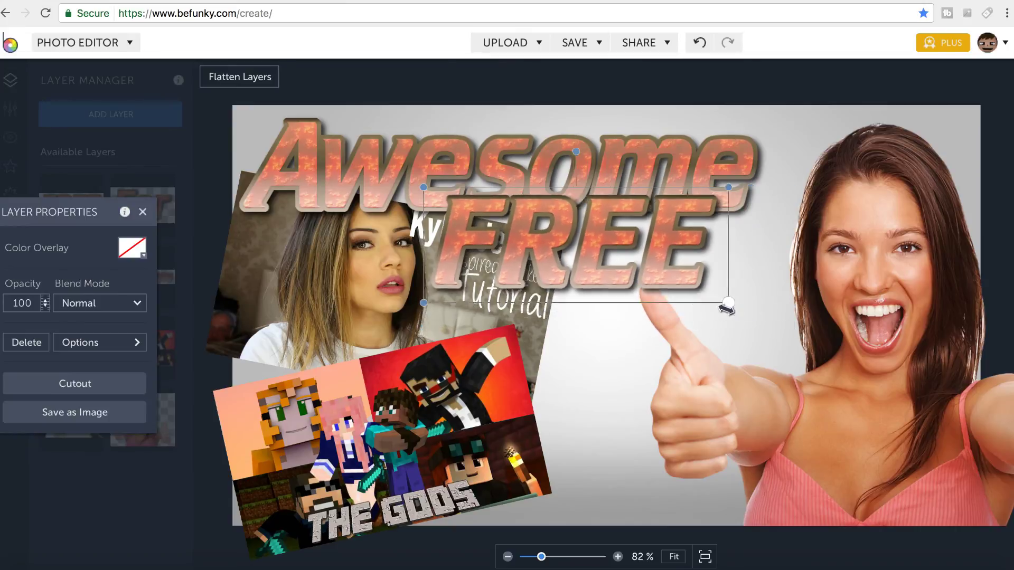
left_click_drag(633, 285, 751, 288)
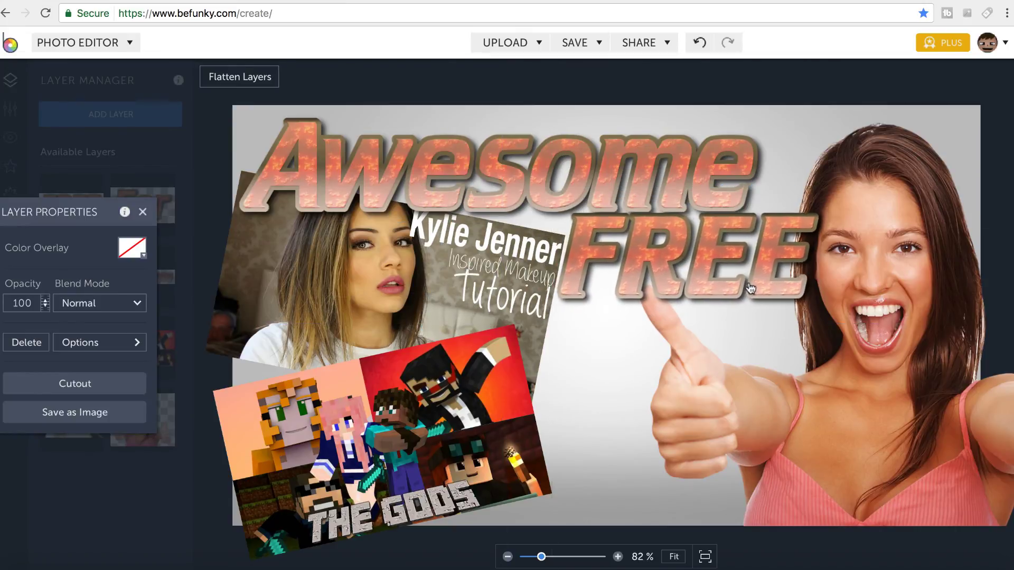
left_click(144, 213)
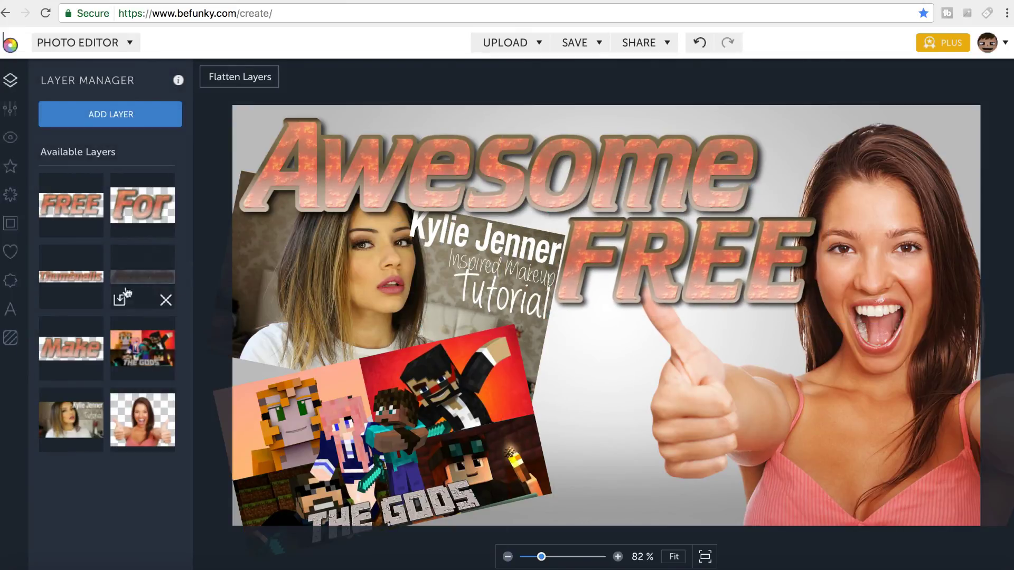
Step: Add 'Thumbnails' enlarged along the bottom and nudge 'FREE' down slightly
left_click_drag(80, 280, 845, 501)
left_click_drag(689, 450, 414, 424)
left_click_drag(657, 301, 655, 354)
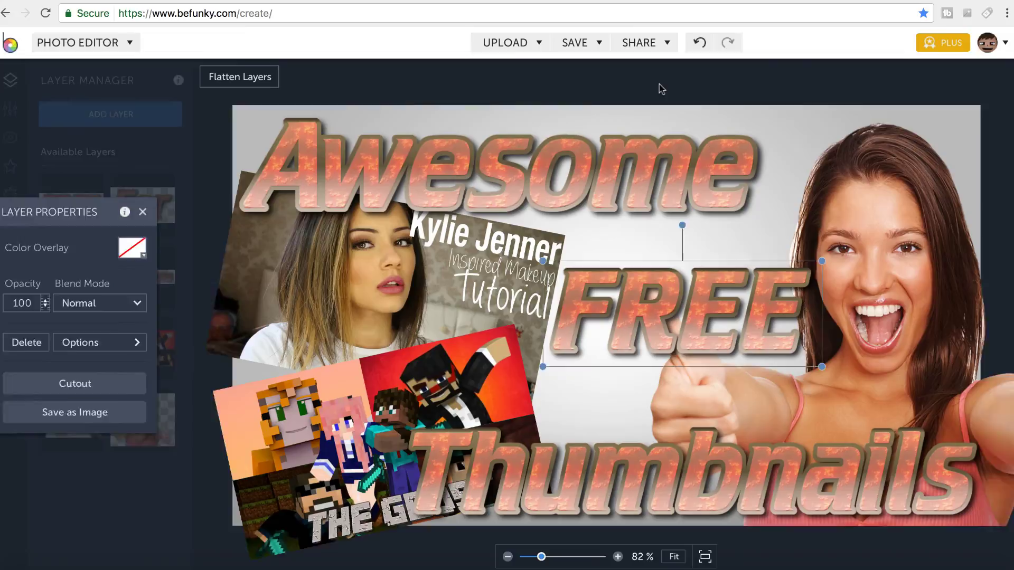
left_click(658, 85)
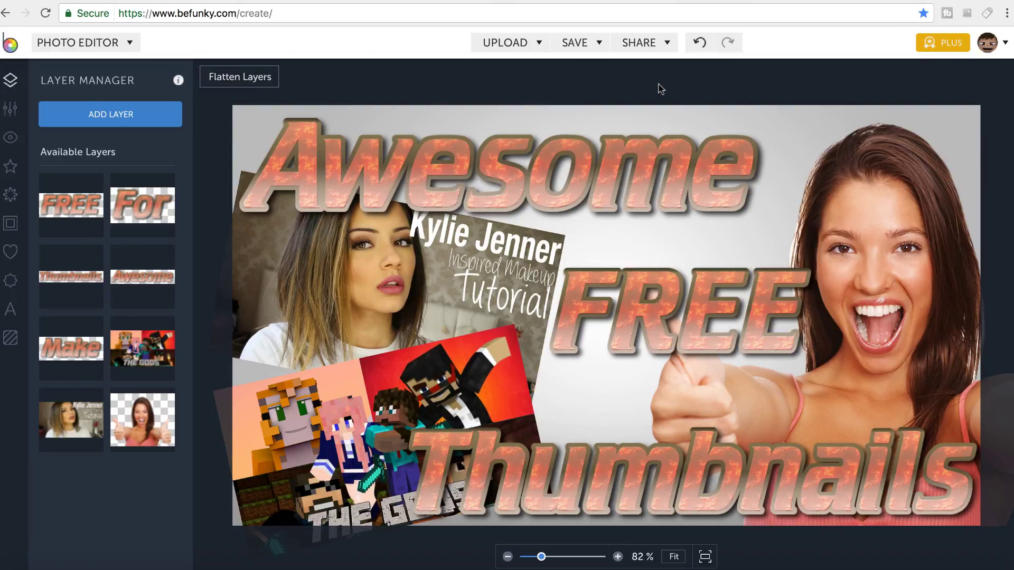
Step: Enlarge 'Awesome' across the top and shift 'FREE' left toward mid-canvas
left_click(687, 169)
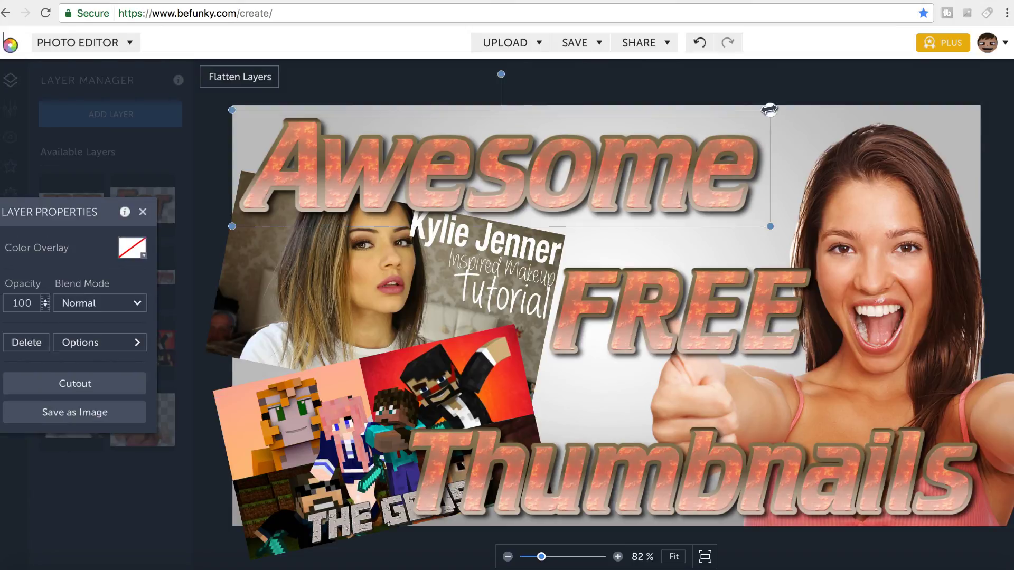
left_click_drag(774, 109, 818, 100)
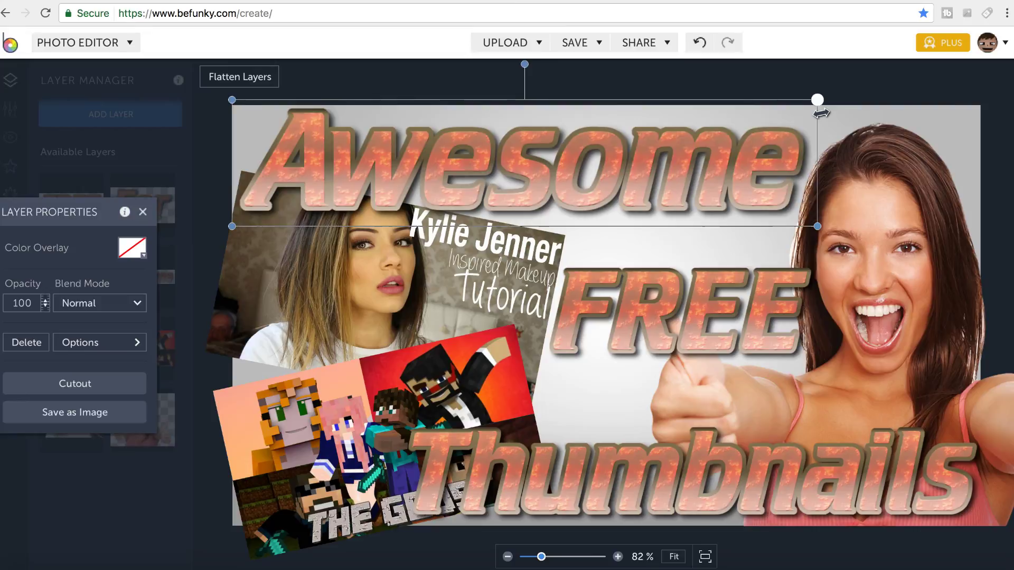
left_click(714, 304)
left_click_drag(544, 260, 485, 239)
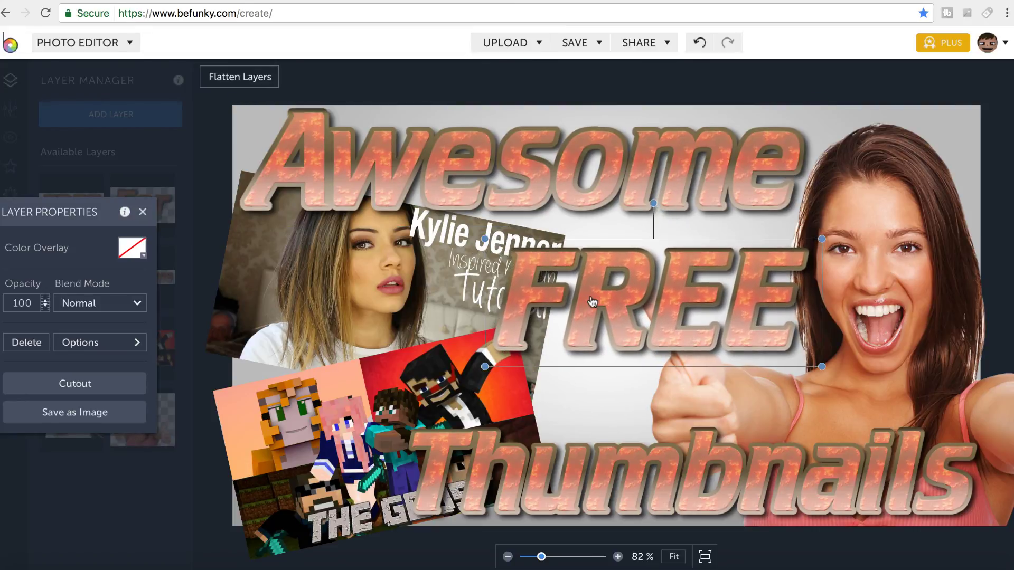
left_click_drag(595, 297, 603, 287)
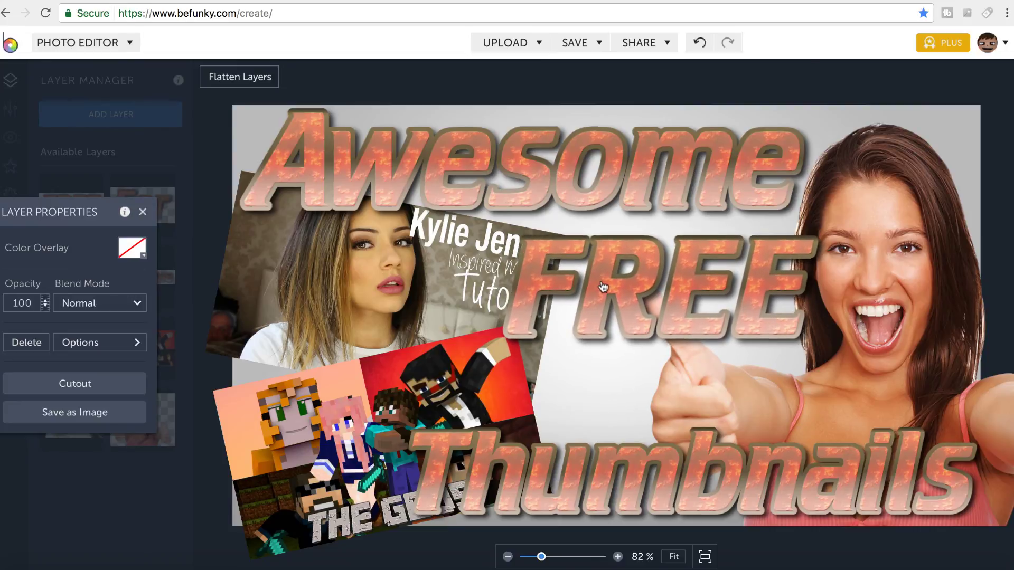
left_click(839, 87)
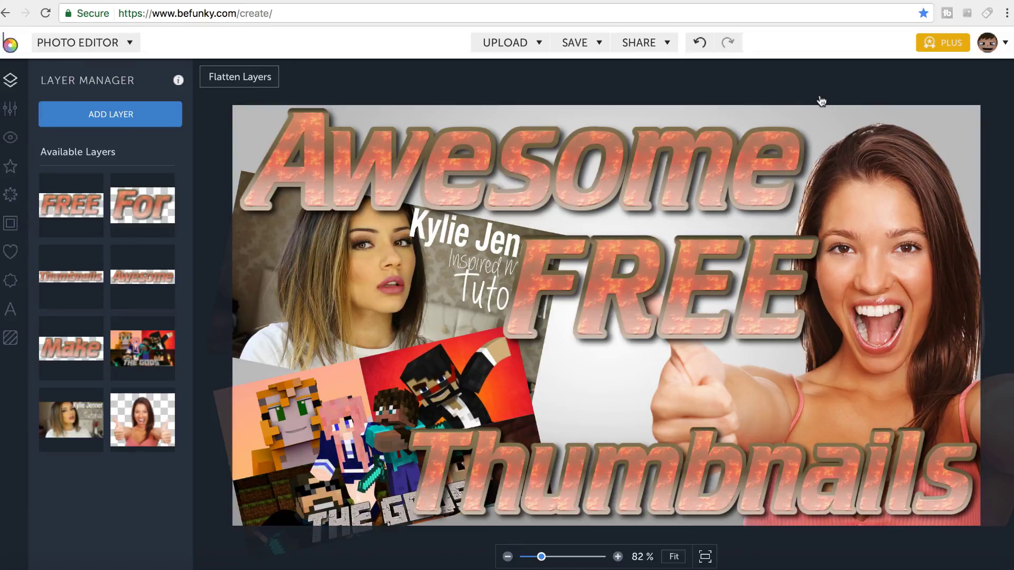
Step: Enlarge the 'Thumbnails' lettering slightly along the bottom
left_click(553, 502)
left_click_drag(401, 420, 385, 417)
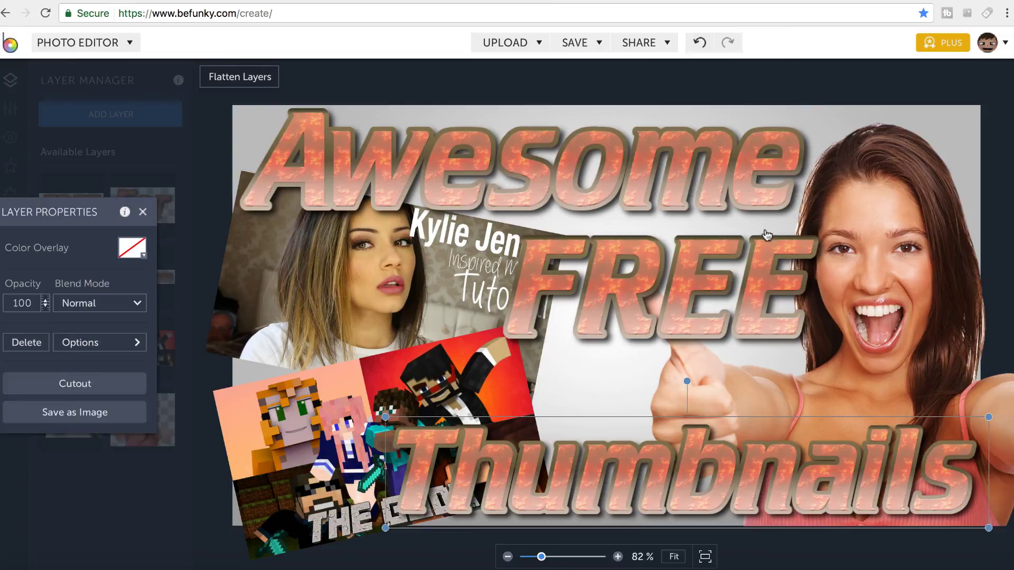
left_click(761, 73)
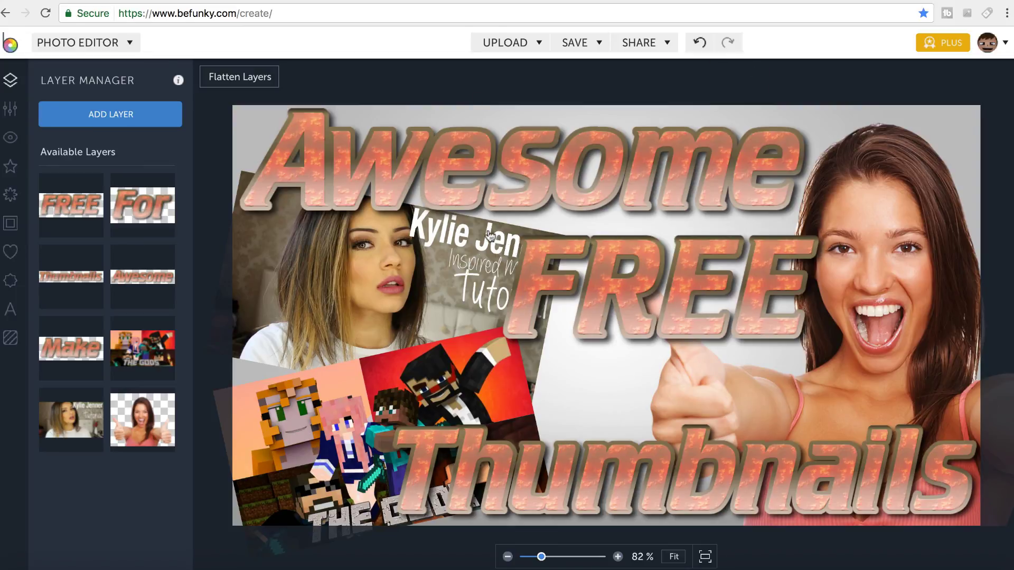
left_click(663, 466)
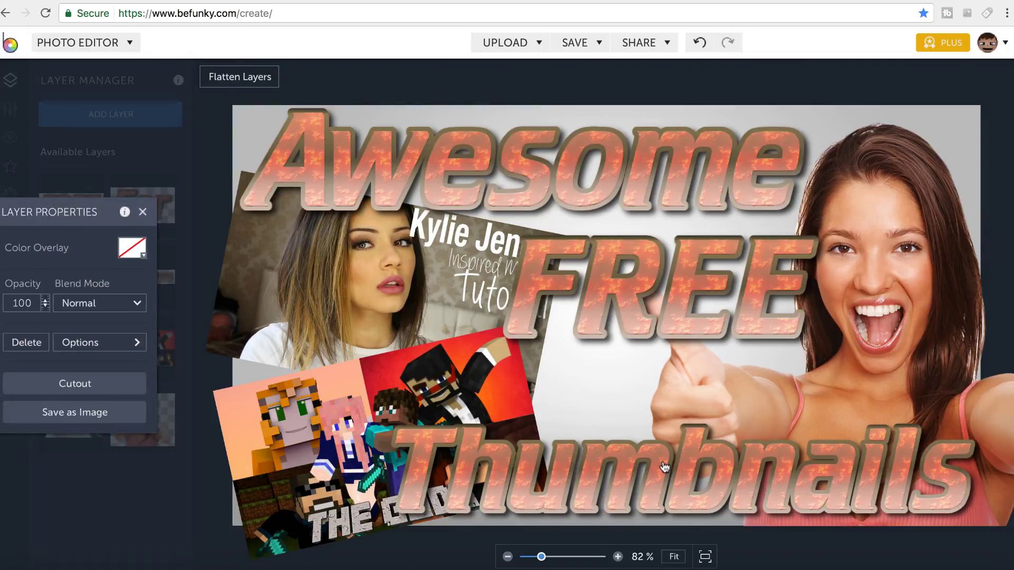
left_click(319, 75)
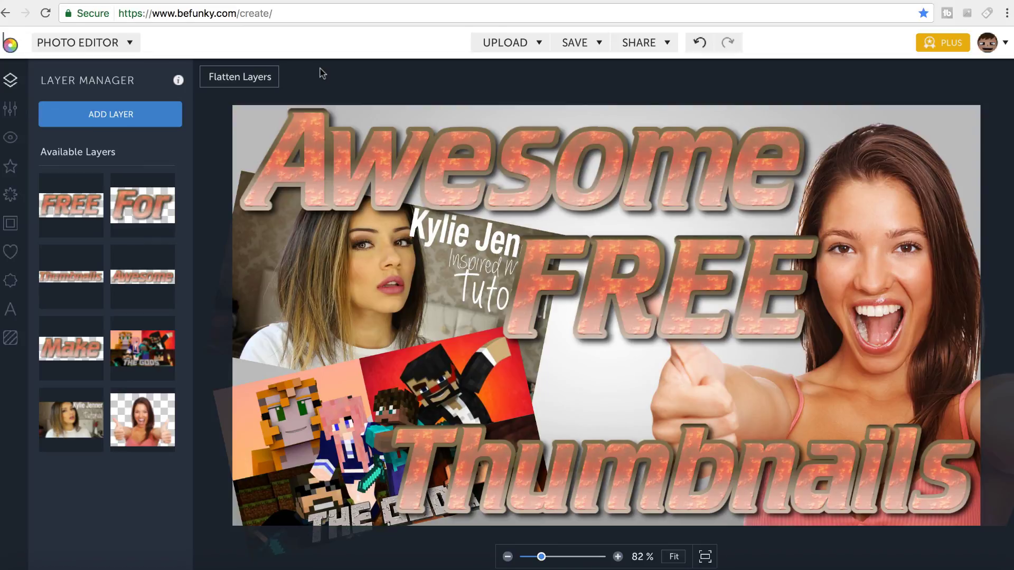
Step: Open the SAVE dropdown to list Computer, BeFunky, Facebook, Google Drive and Dropbox destinations
left_click(582, 43)
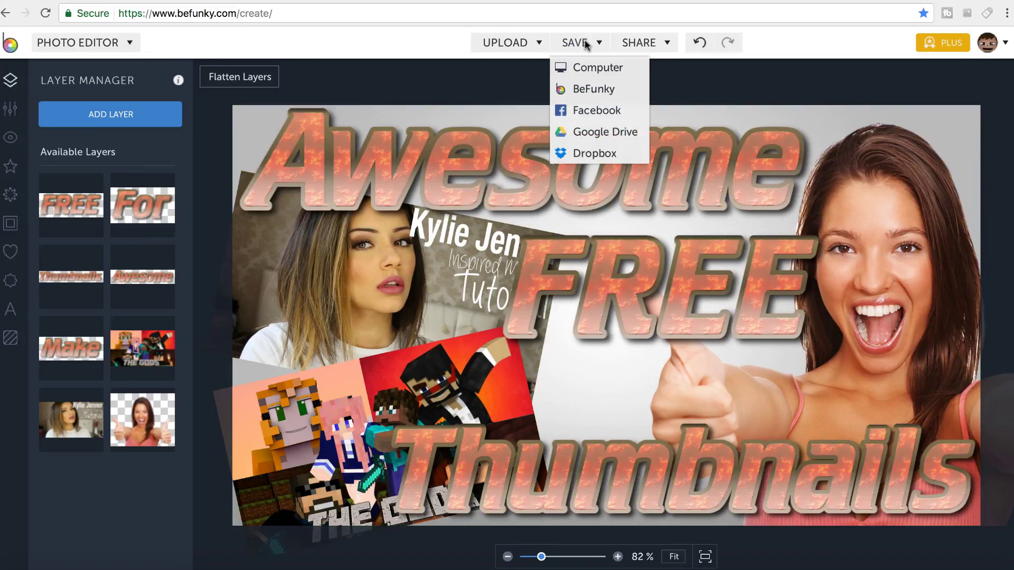